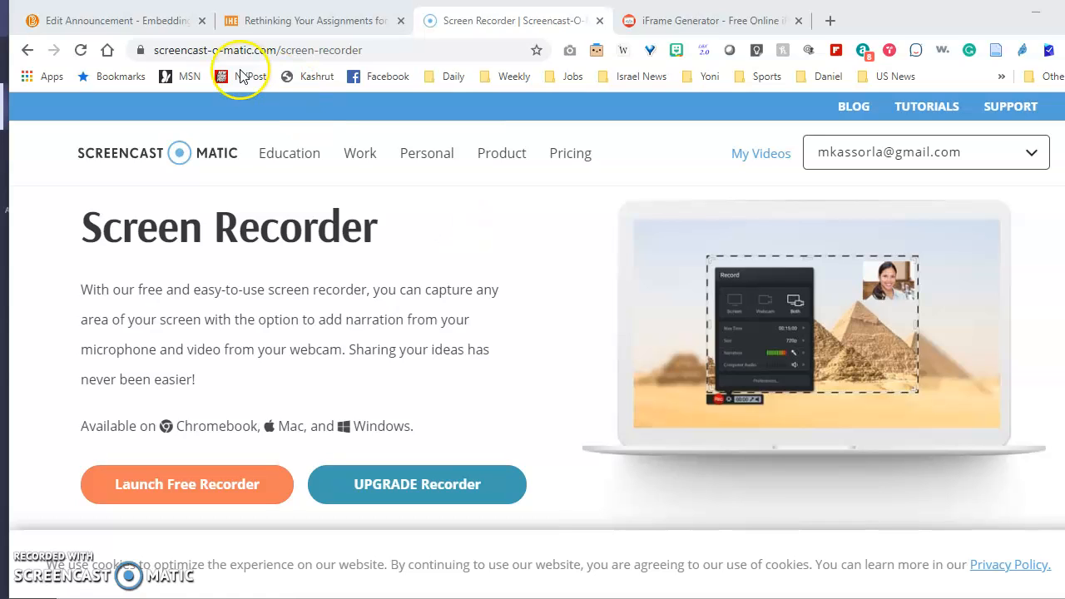
Look over the announcement draft and scroll through the Inside Higher Ed article to be embedded
left_click(158, 20)
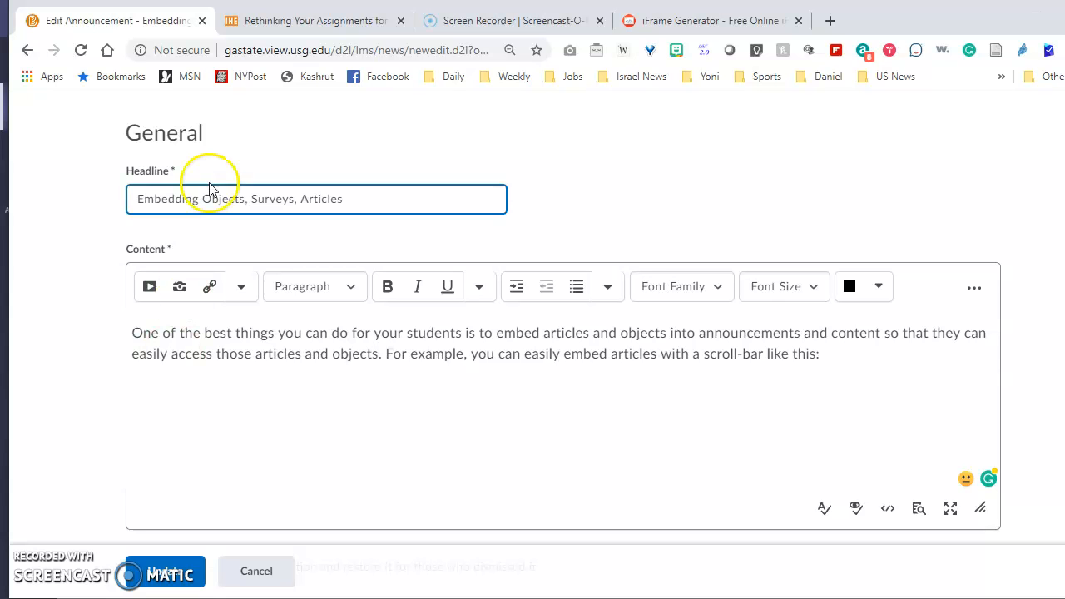
left_click(299, 23)
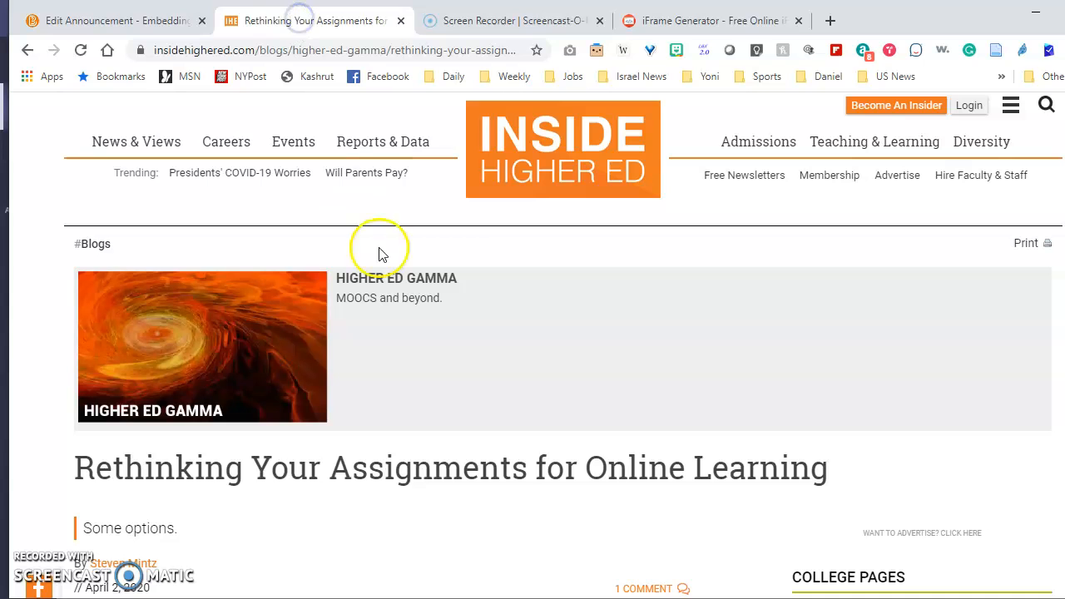
scroll(459, 390, "down", 2)
scroll(461, 392, "down", 1)
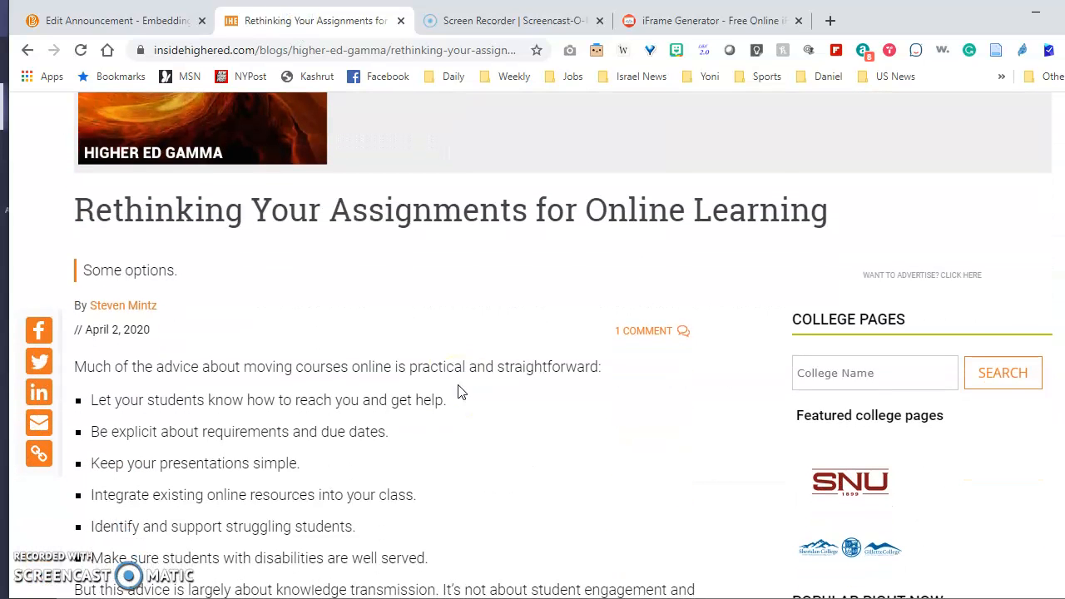
scroll(459, 389, "up", 1)
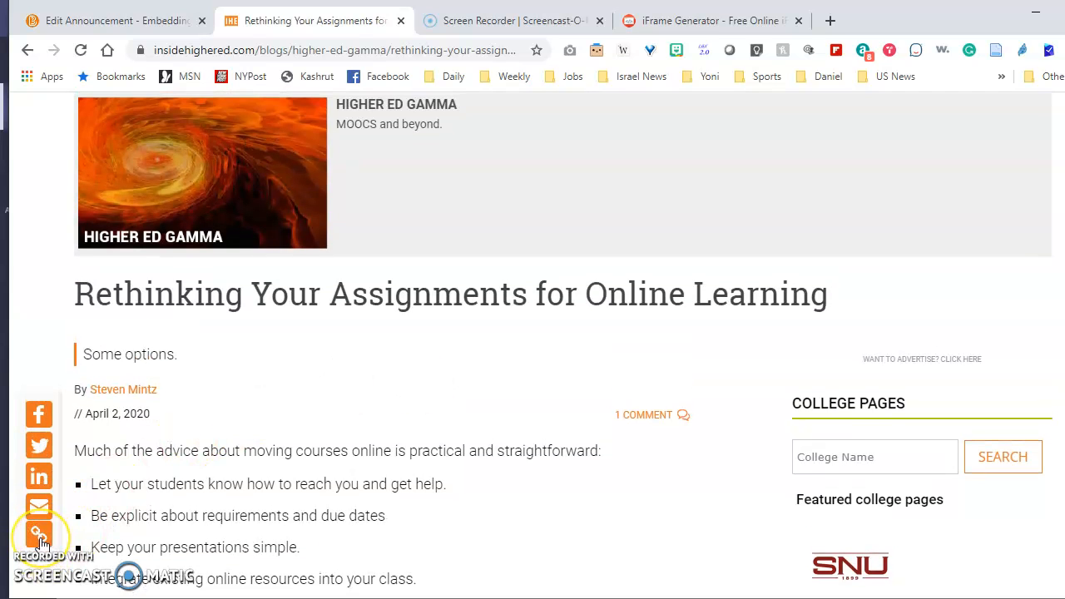
Copy the article's link through the page's copy-link share option
left_click(40, 538)
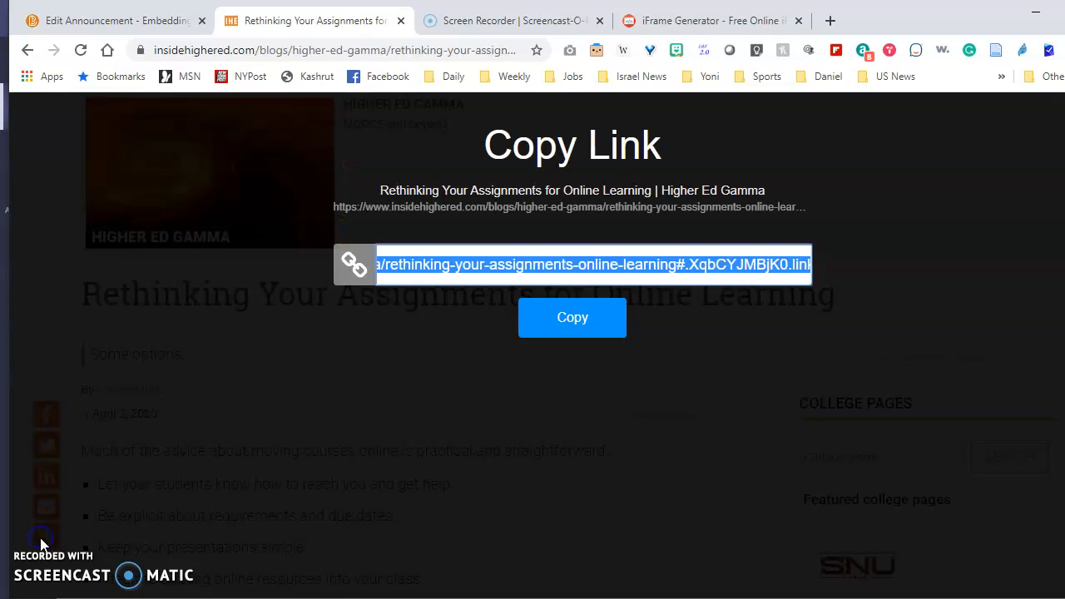
left_click(574, 324)
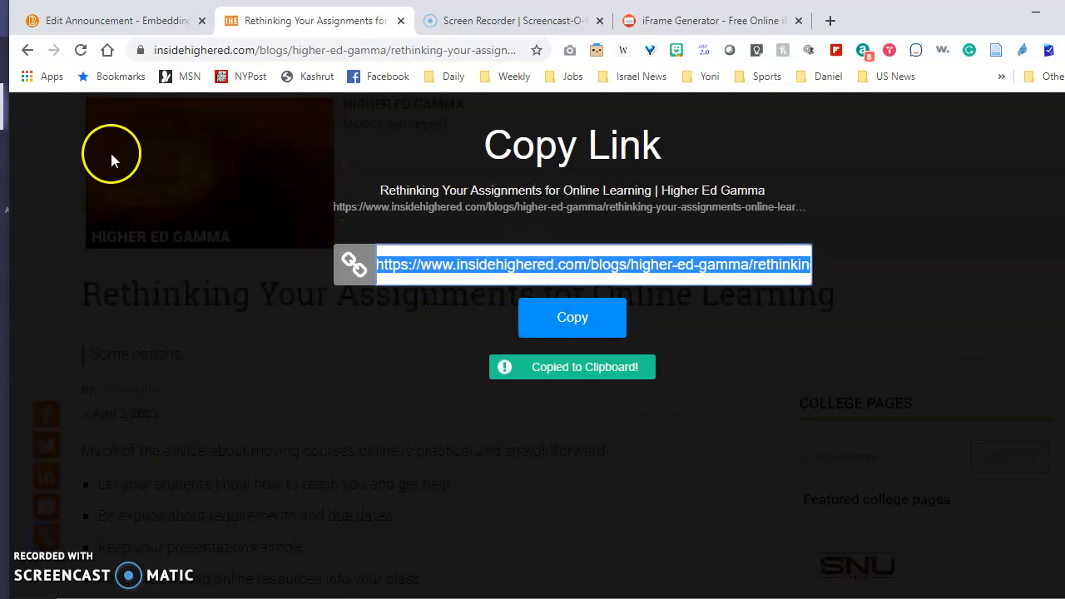
left_click(25, 52)
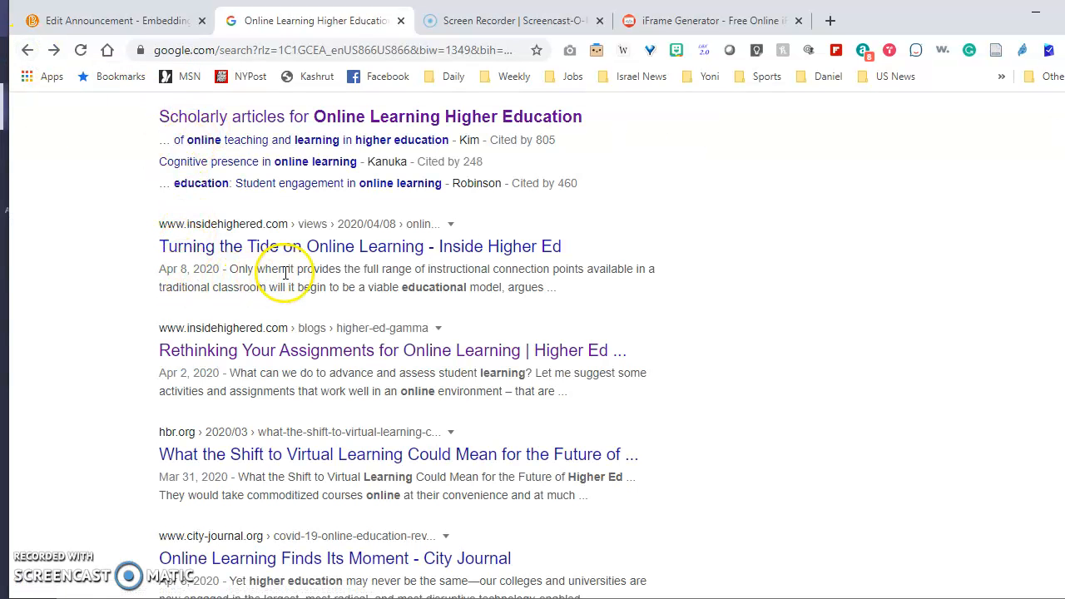
Reopen the Rethinking Your Assignments for Online Learning article and copy its address from the address bar
left_click(309, 351)
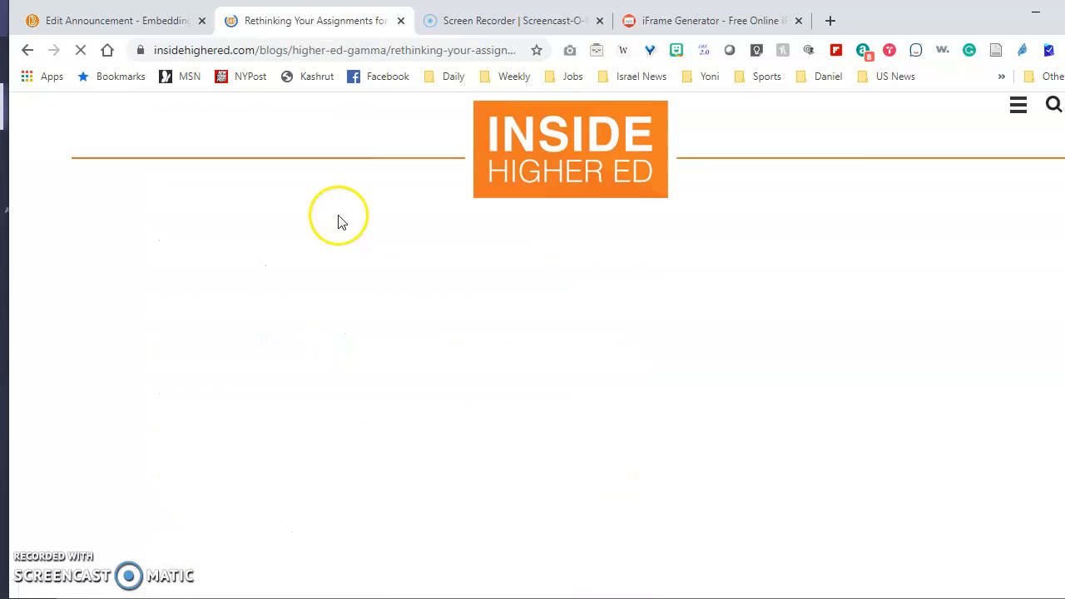
left_click(312, 52)
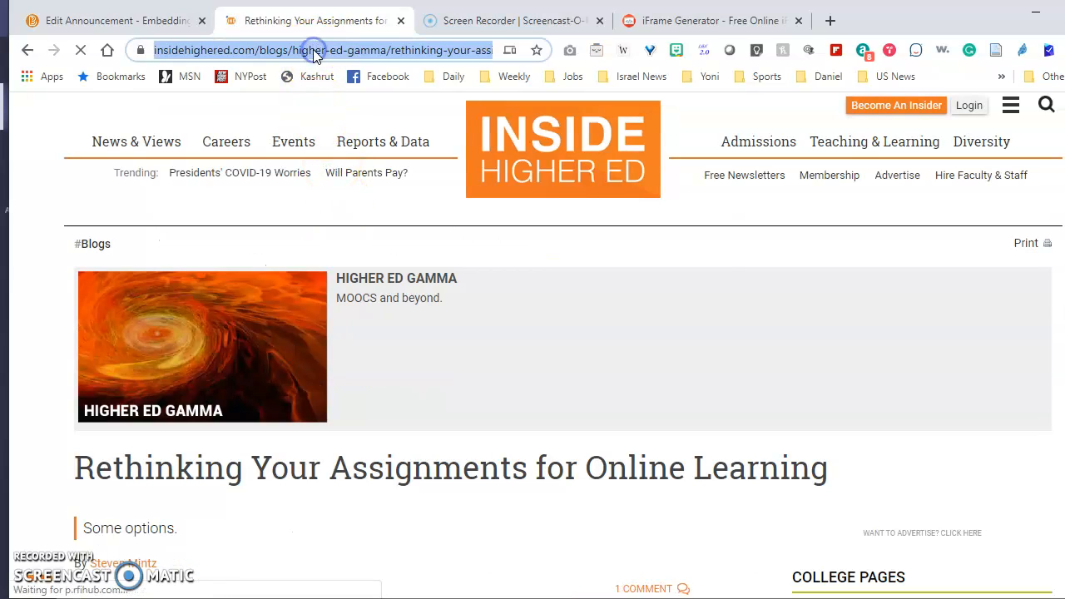
right_click(313, 52)
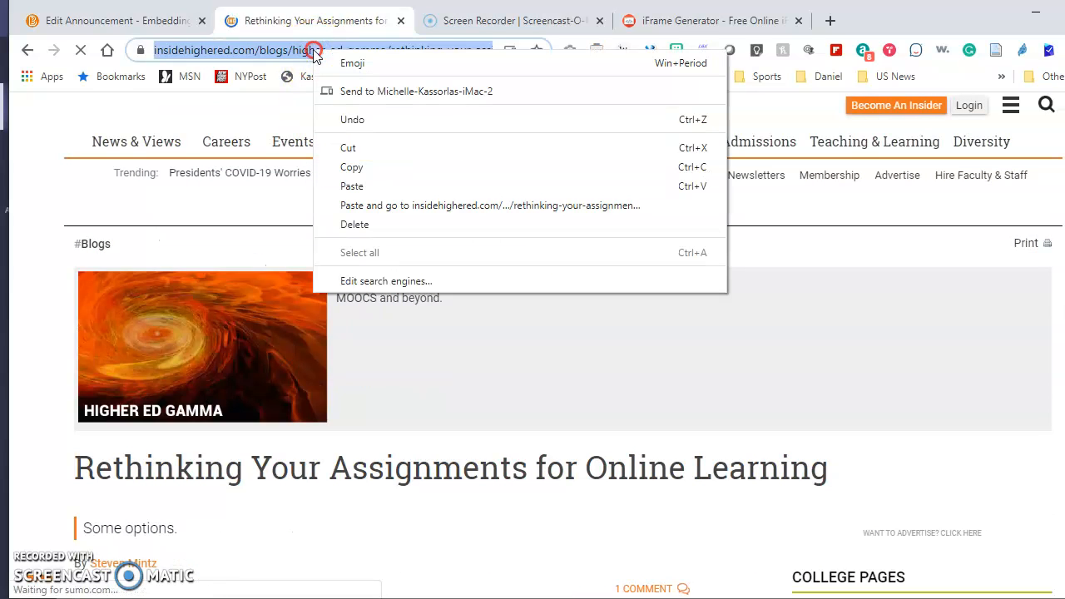
left_click(350, 169)
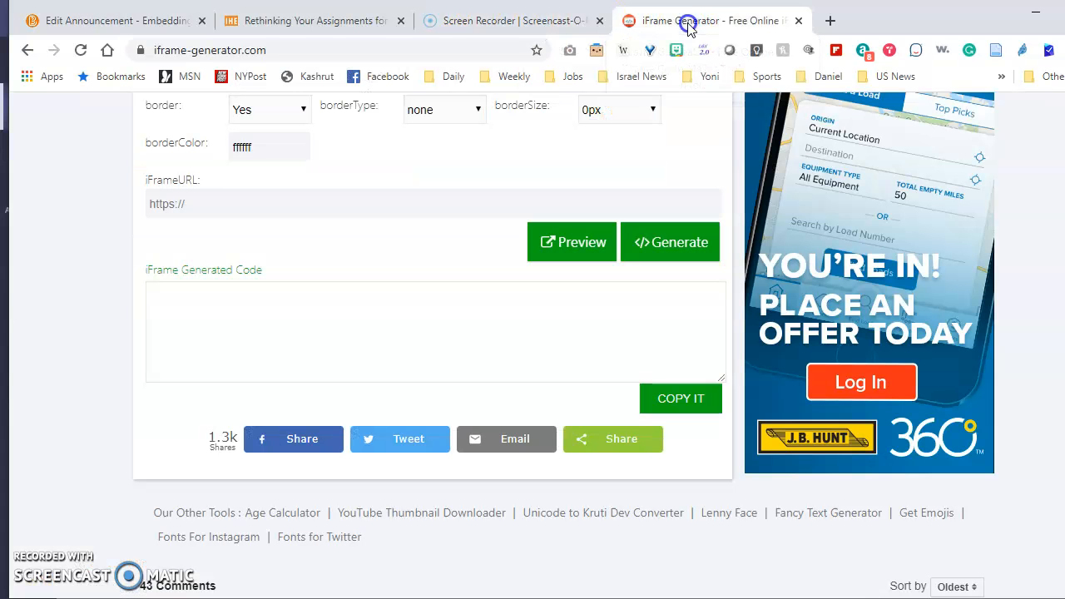
Paste the article address into the iFrame Generator's iFrameURL field
left_click(688, 26)
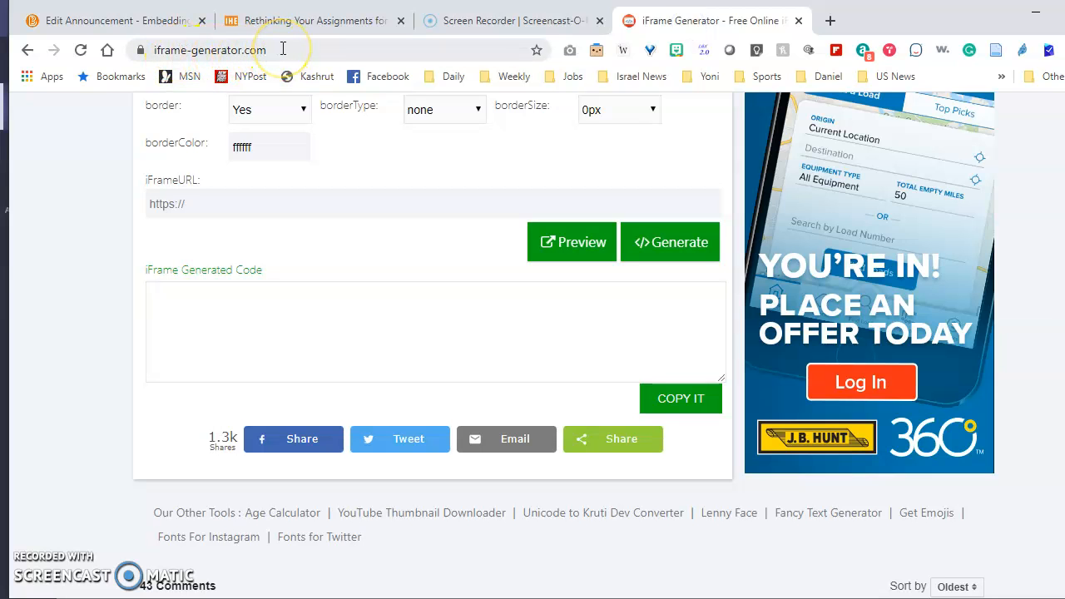
scroll(305, 243, "up", 2)
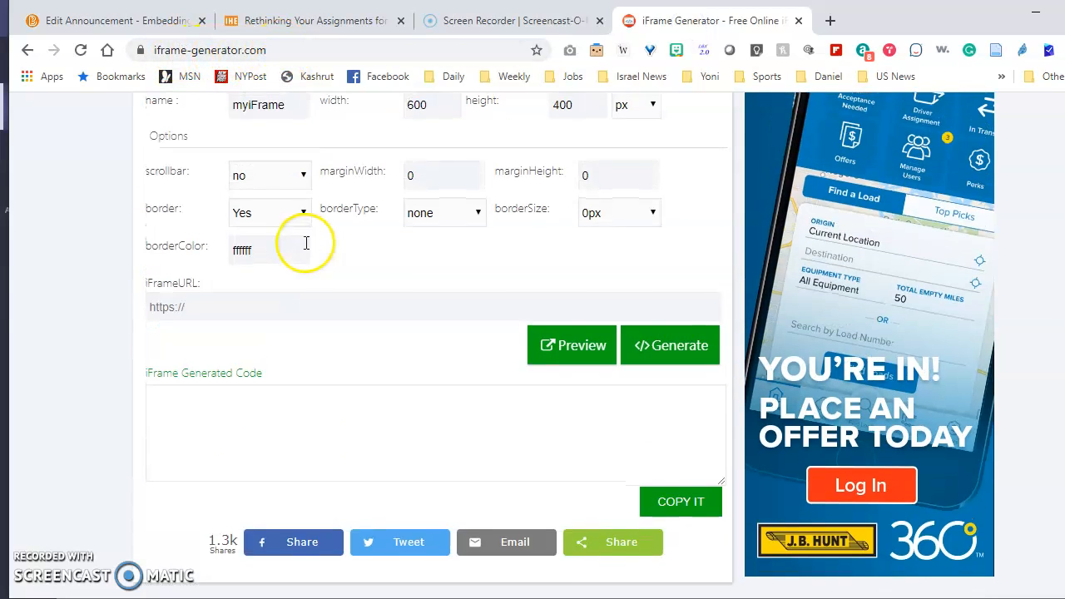
scroll(304, 275, "up", 1)
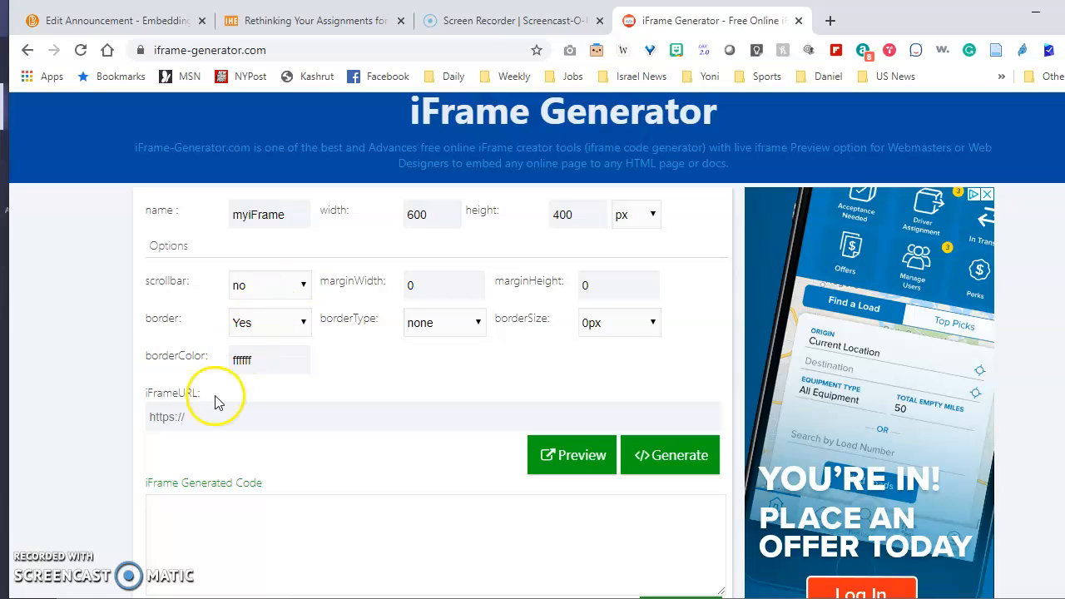
left_click(154, 417)
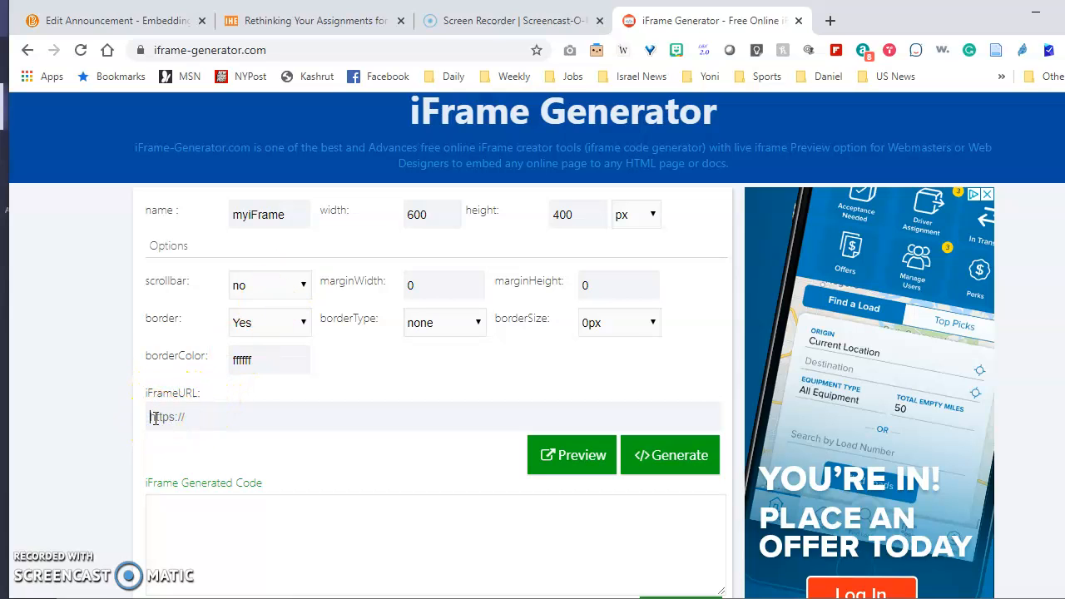
key("ctrl+v")
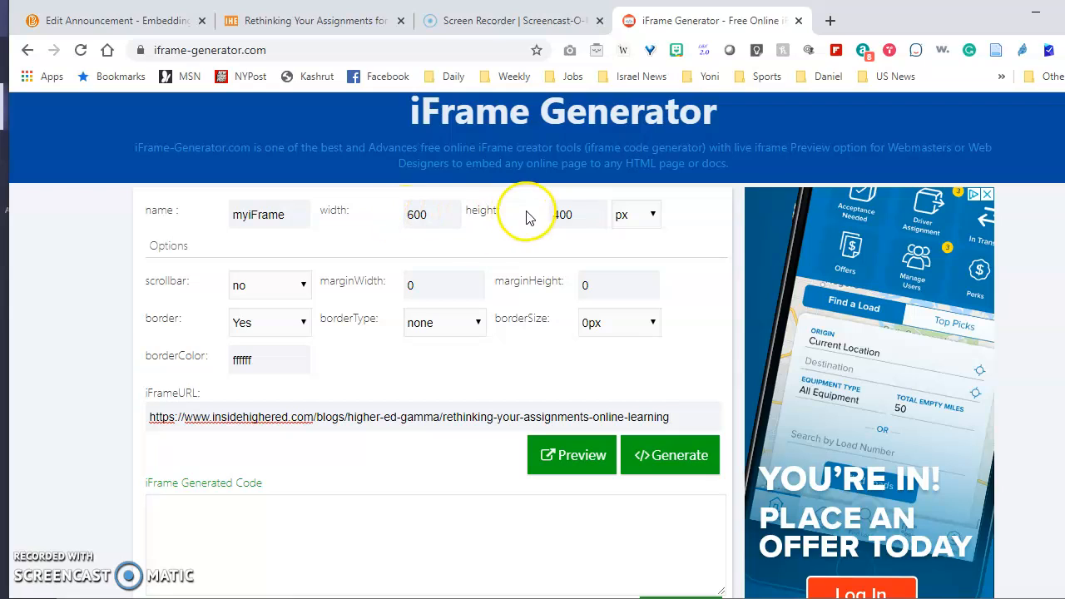
Set the iframe height to 900 px and switch the scrollbar option to yes
left_click(560, 214)
key("BackSpace")
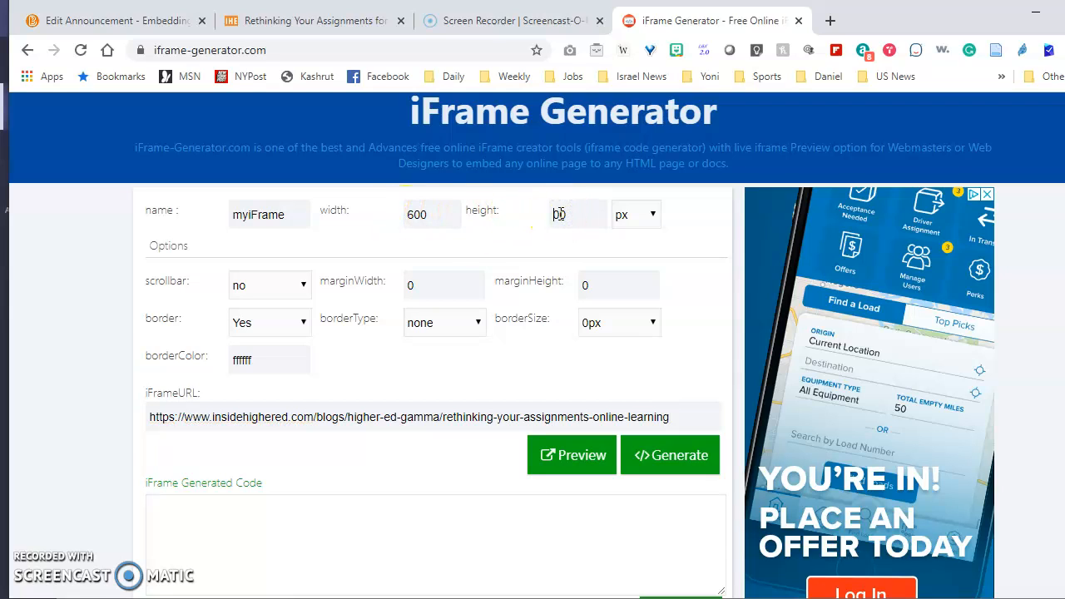
left_click(417, 195)
left_click(283, 218)
left_click(302, 288)
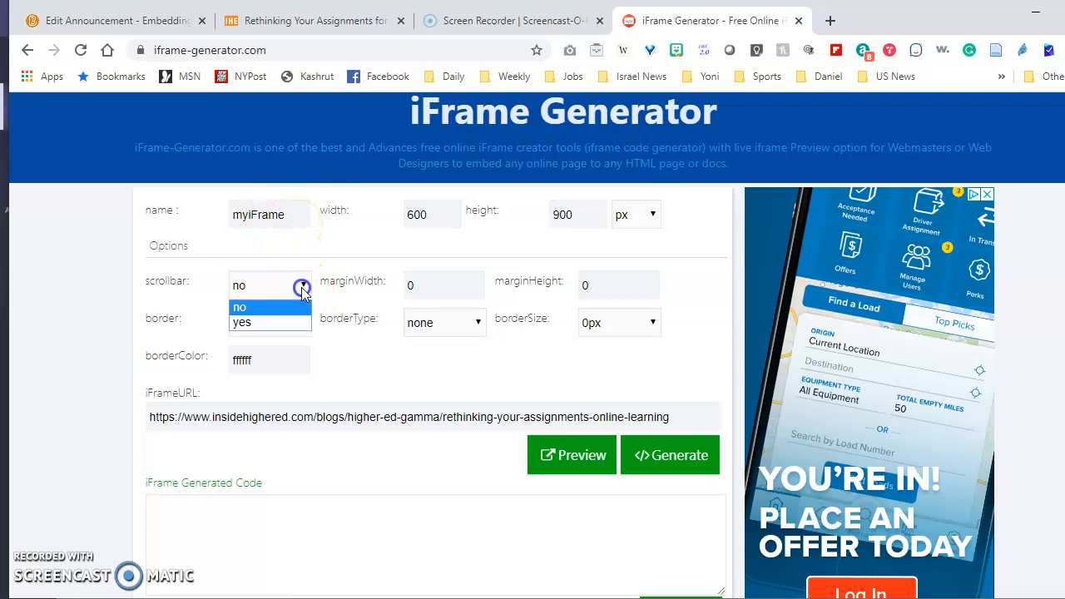
left_click(293, 322)
left_click(308, 268)
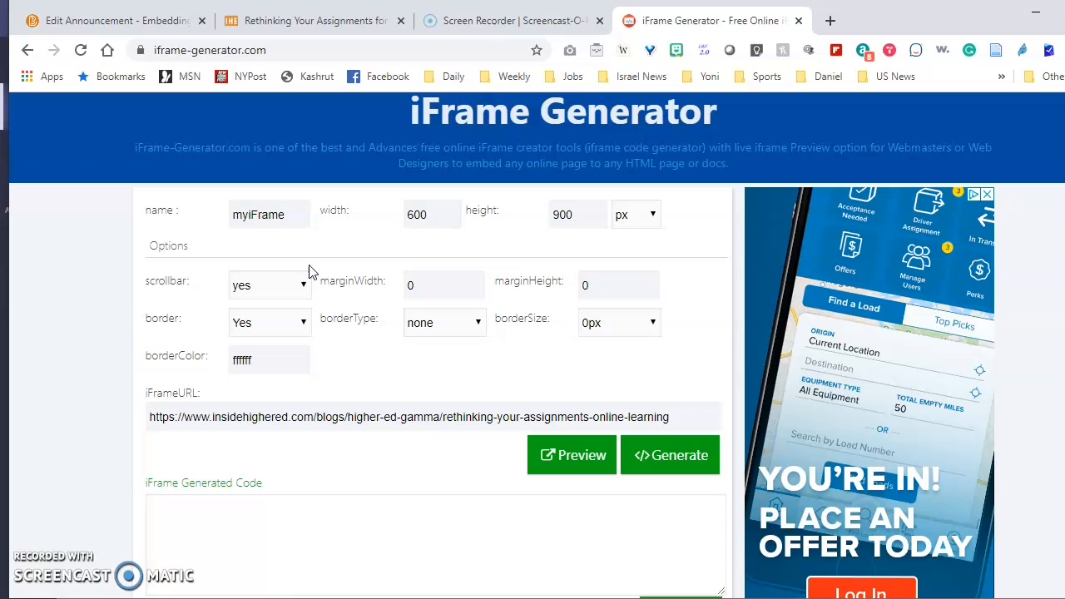
Name the iframe Online Learning, generate the embed code and select it
left_click(252, 215)
type("ning")
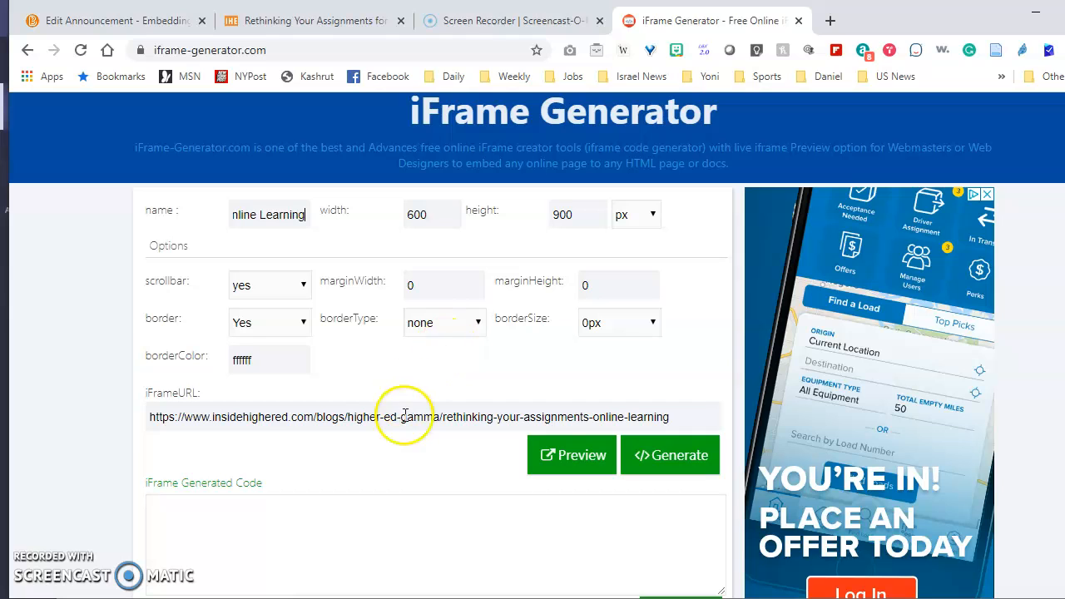
left_click(674, 460)
left_click(417, 512)
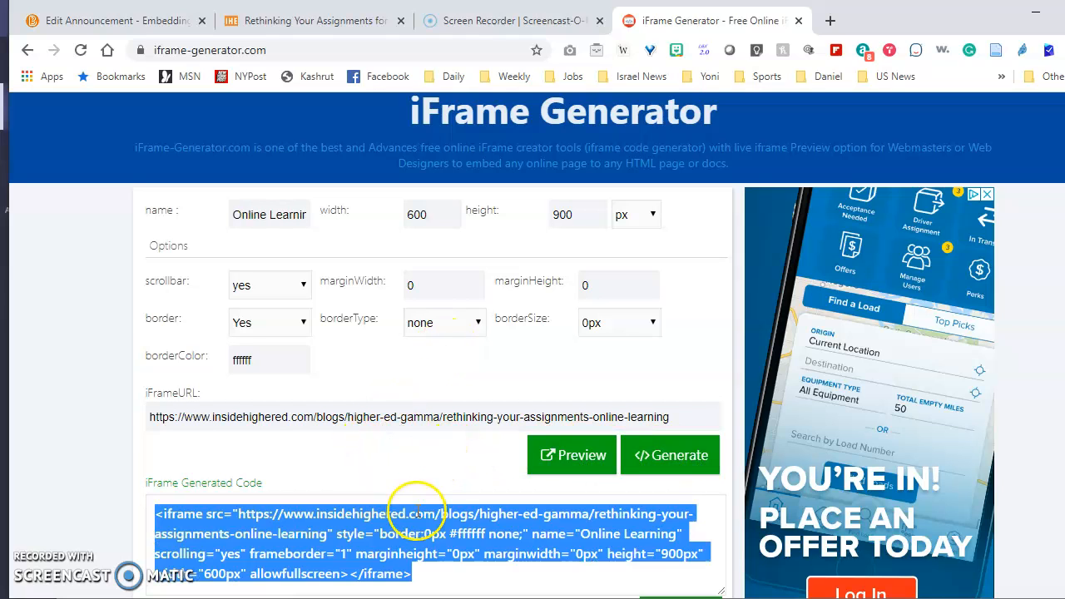
Copy the generated iframe code and open a preview of the embedded page
scroll(416, 512, "down", 1)
left_click(672, 514)
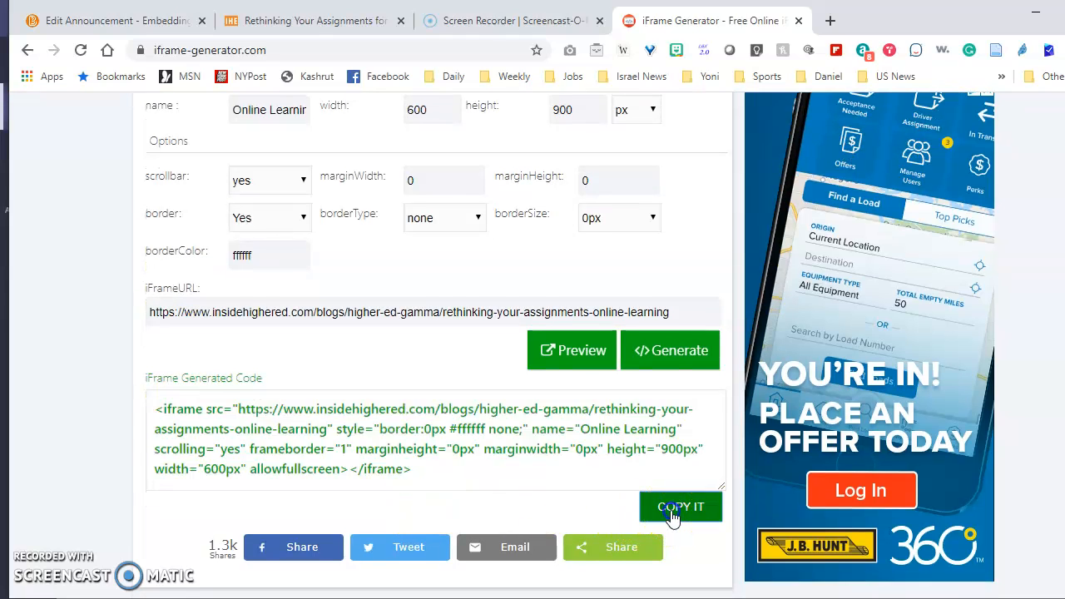
left_click(572, 353)
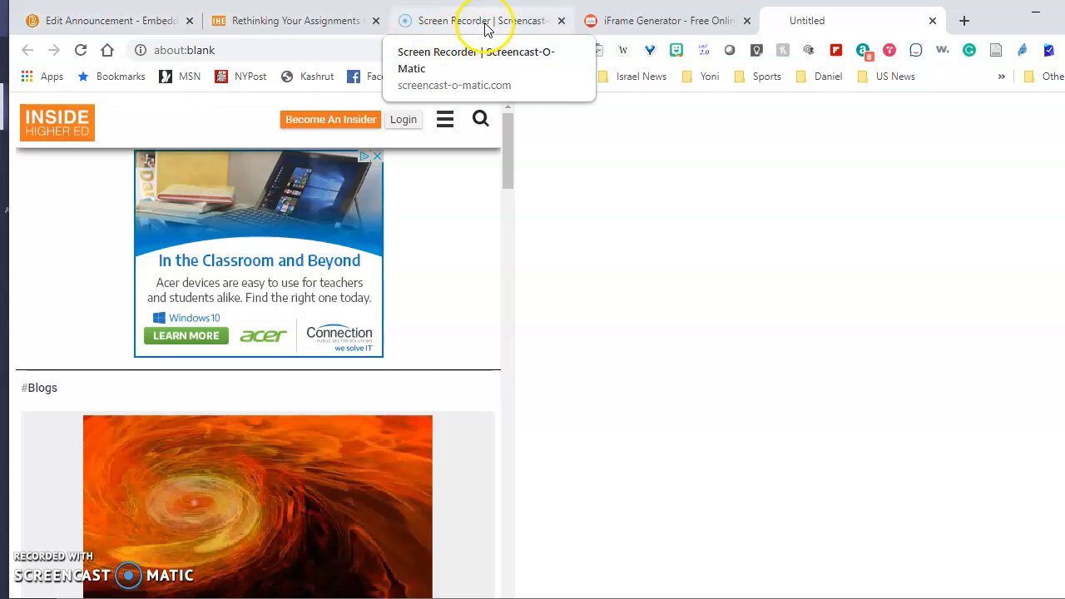
Return to the generator, select the generated iframe code and copy it again
left_click(645, 25)
left_click(563, 474)
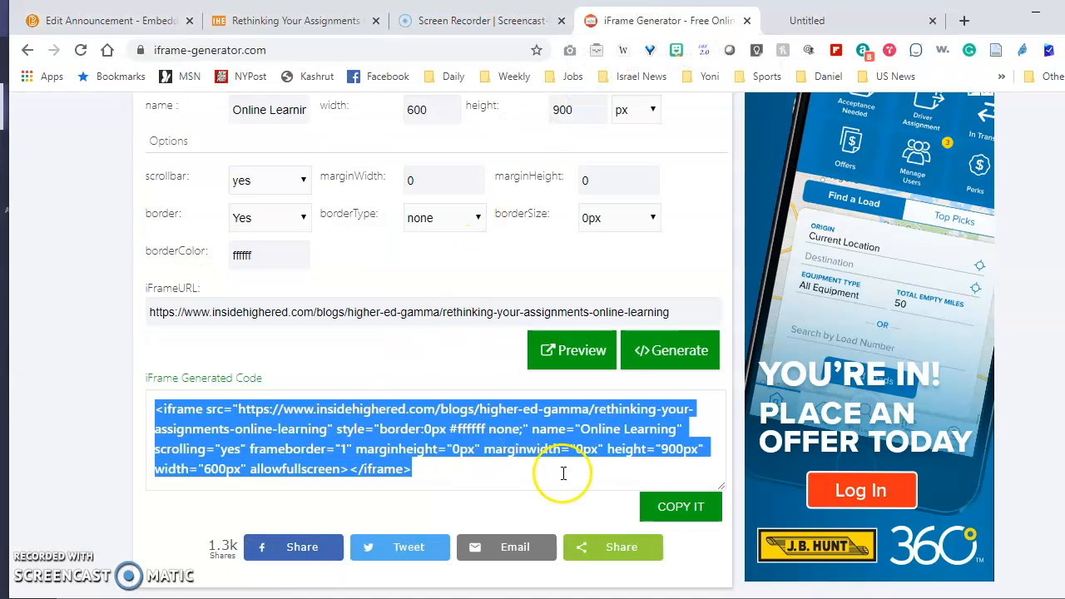
left_click(670, 512)
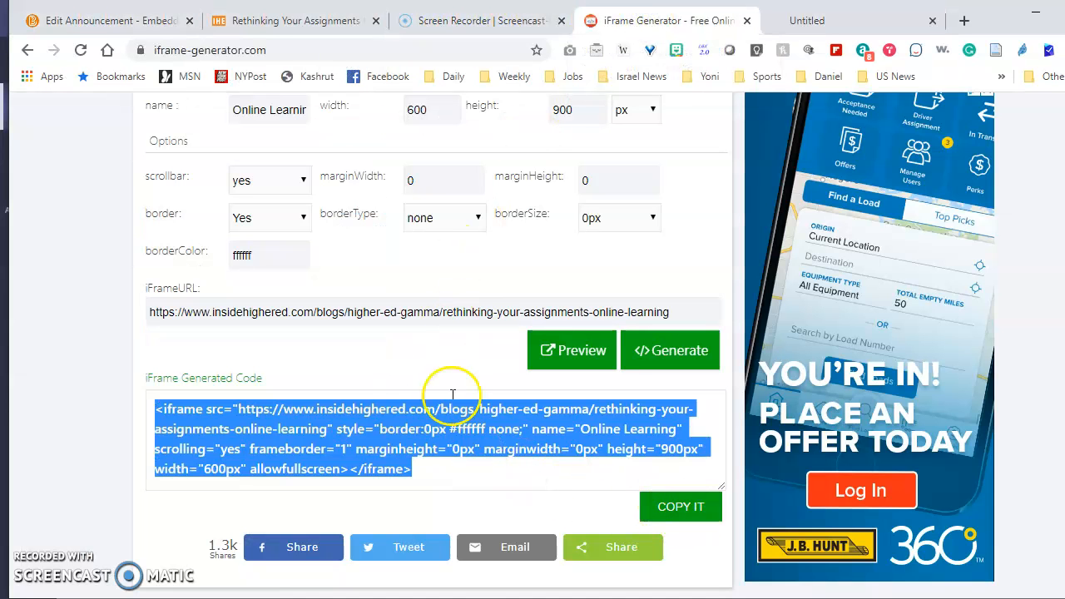
Embed the copied iframe code in the announcement content via Enter Embed Code, allowing the external site's media
left_click(150, 25)
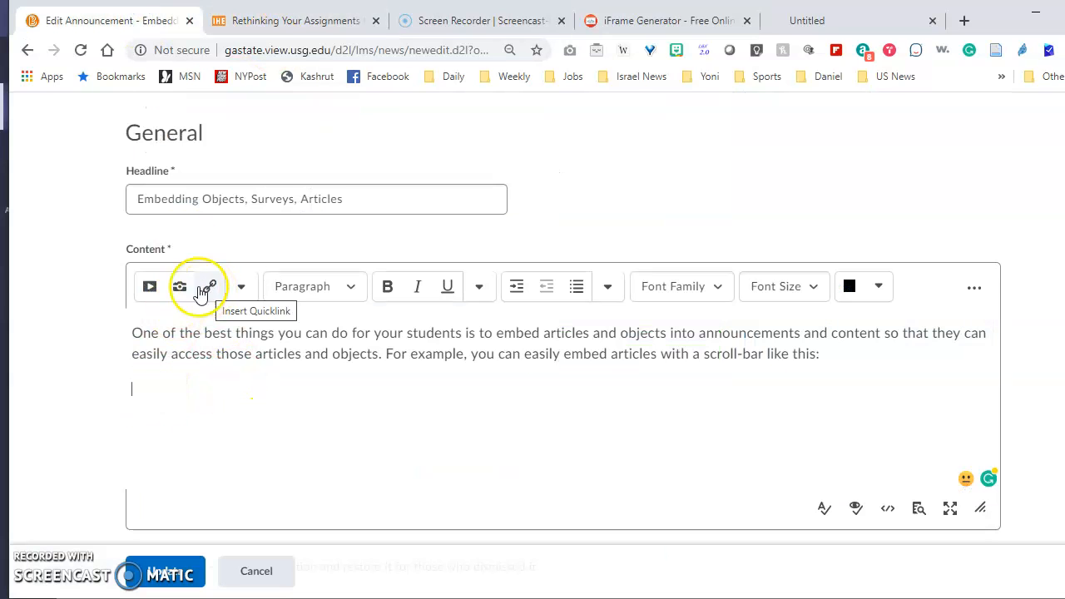
left_click(150, 288)
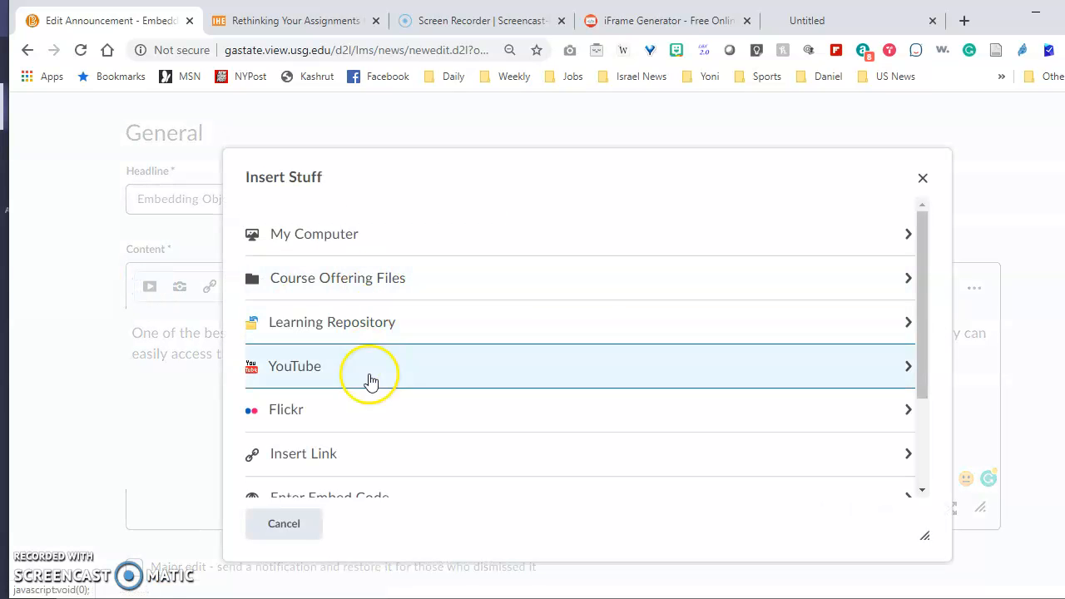
scroll(371, 381, "down", 3)
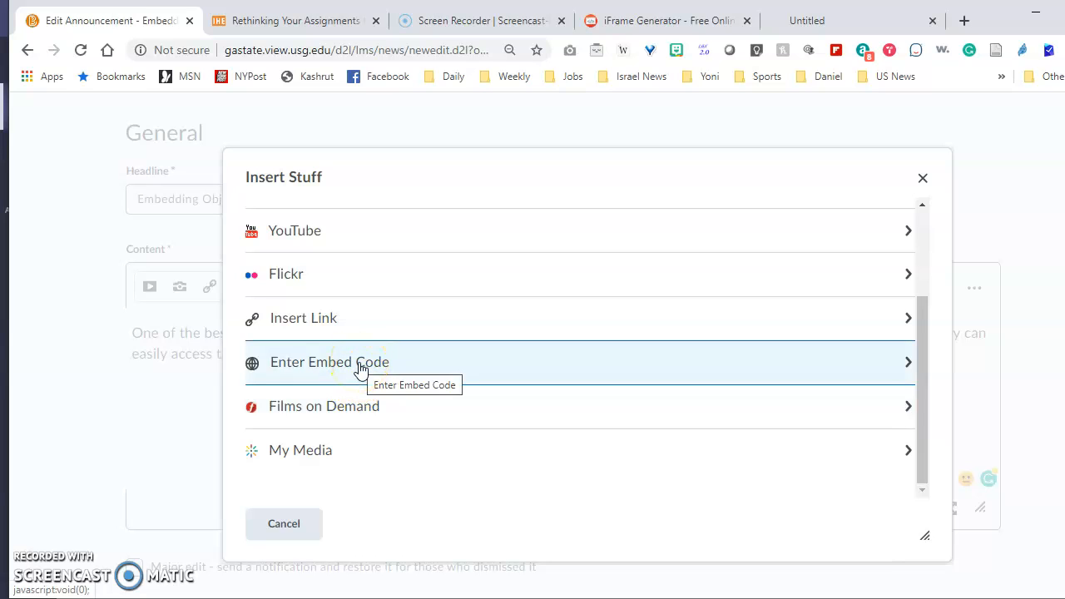
left_click(360, 366)
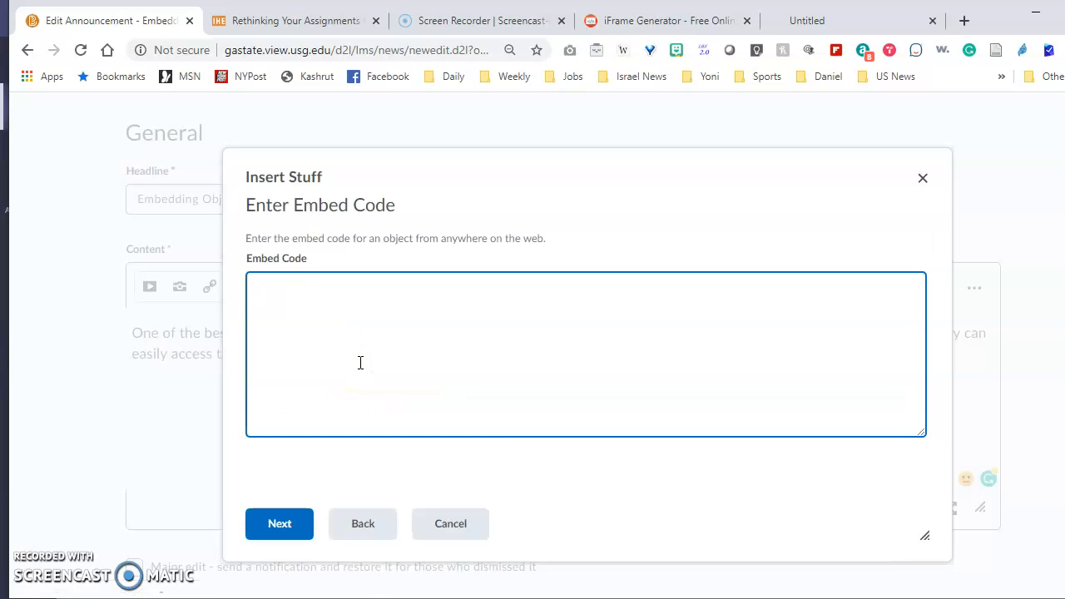
key("ctrl+v")
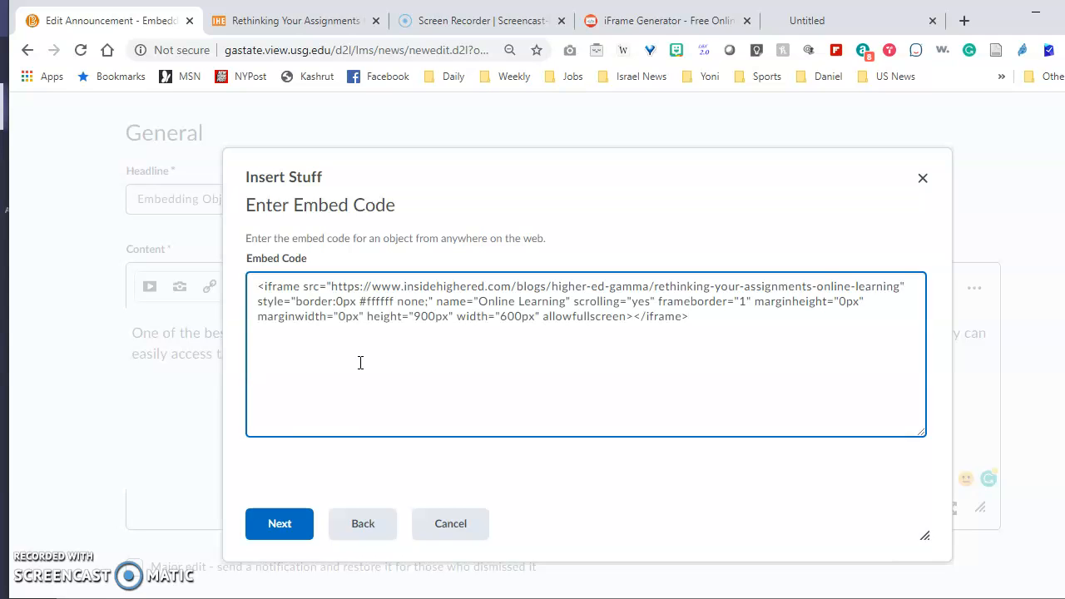
left_click(284, 526)
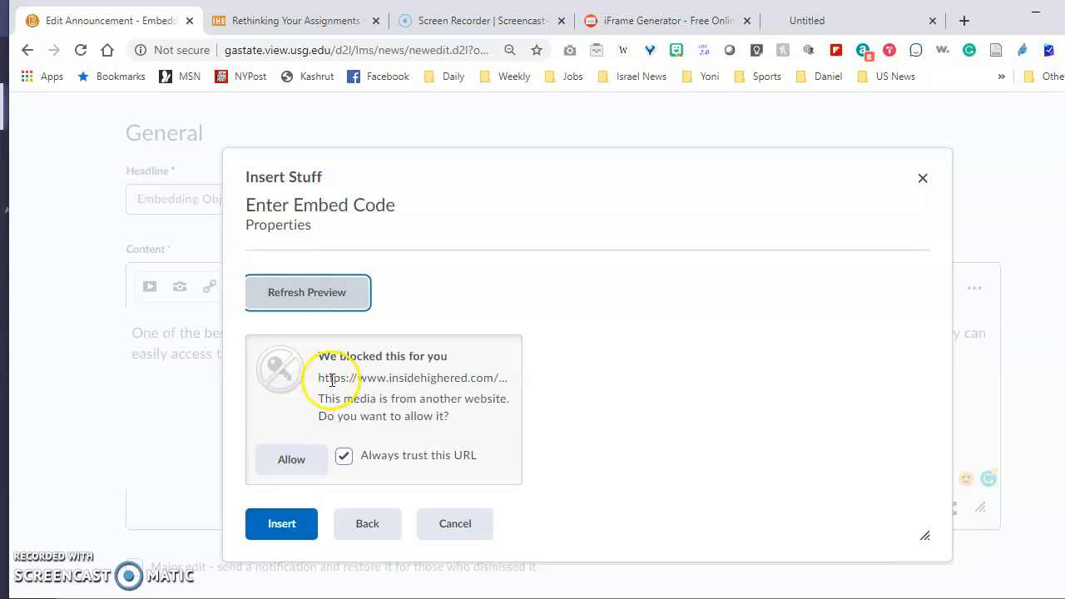
left_click(295, 463)
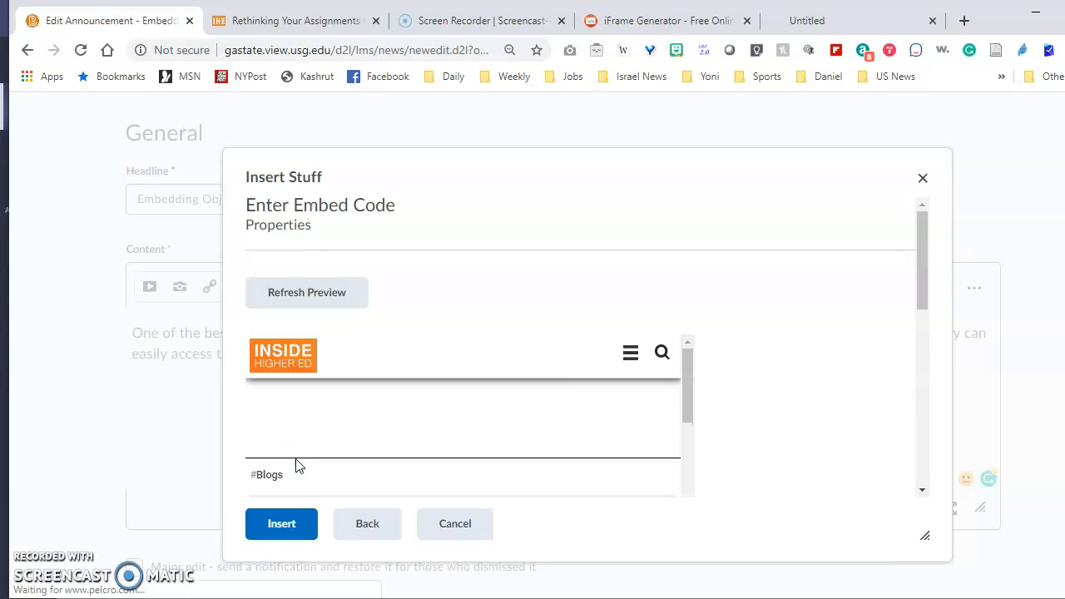
left_click(280, 526)
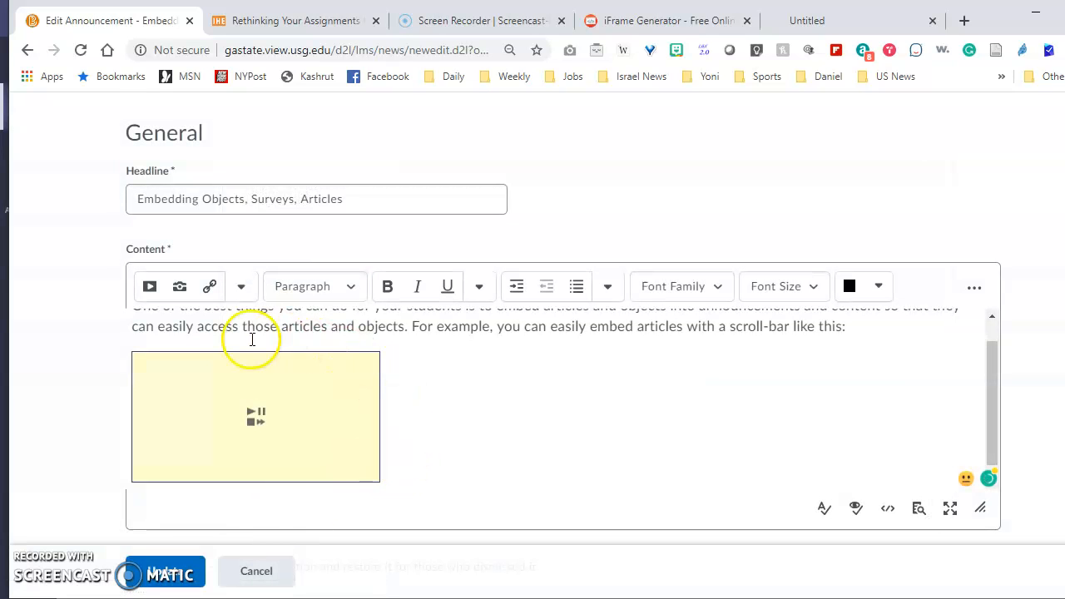
Select the embedded article frame and center it in the content area
left_click(225, 346)
left_click_drag(225, 346, 324, 468)
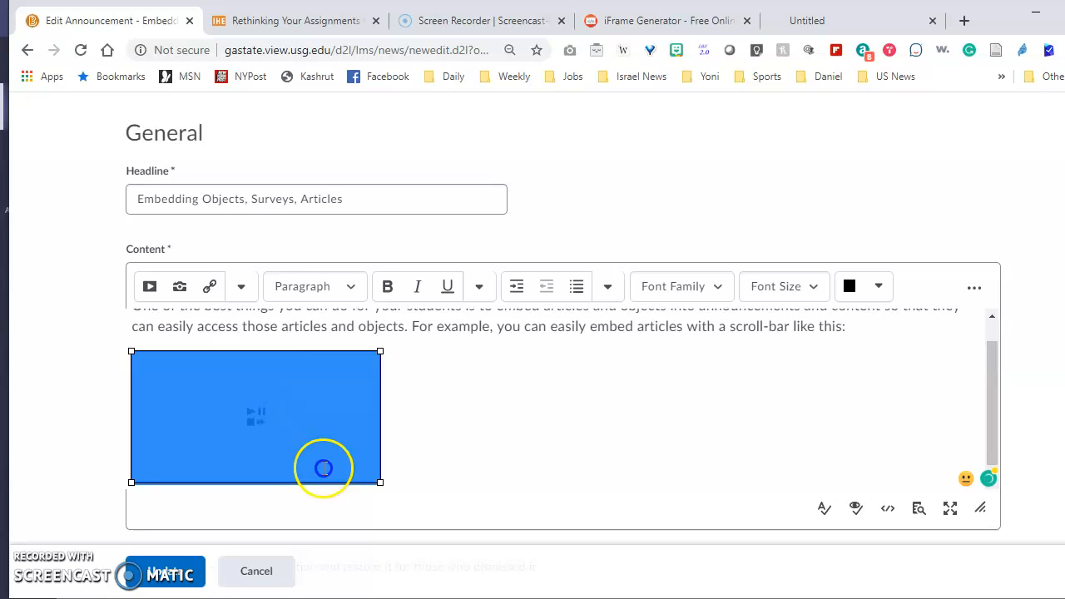
left_click(607, 289)
left_click(647, 423)
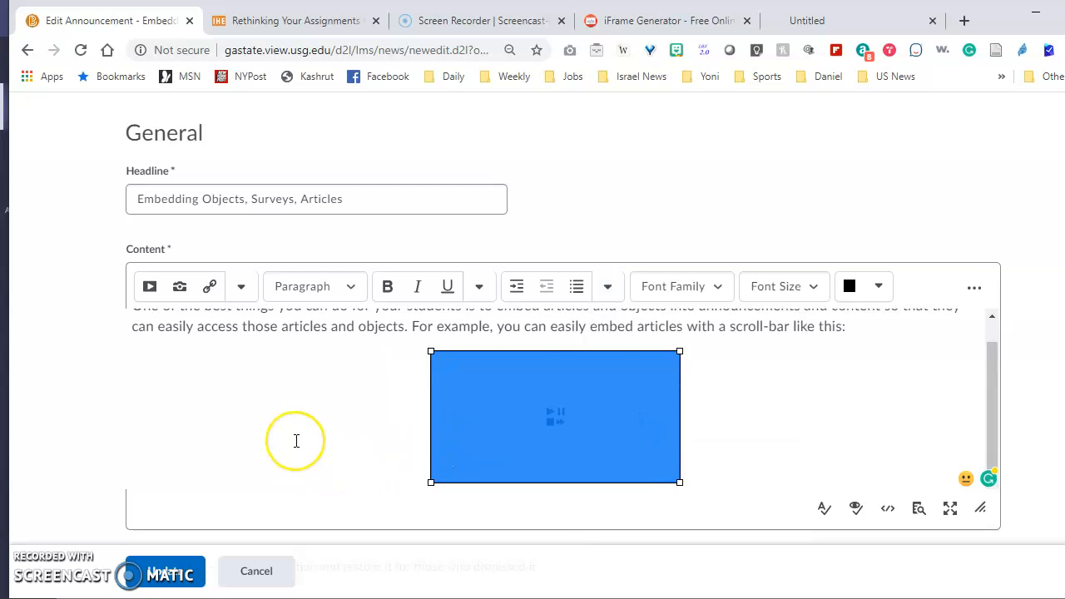
Save the announcement and scroll through the embedded article frame in the announcements list
left_click(175, 576)
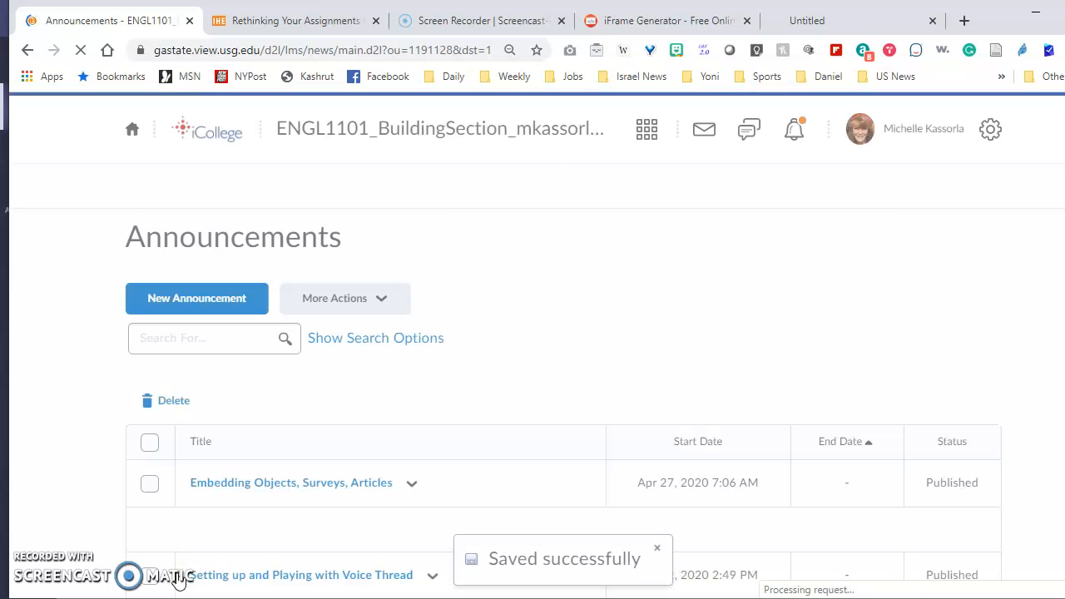
scroll(314, 441, "down", 4)
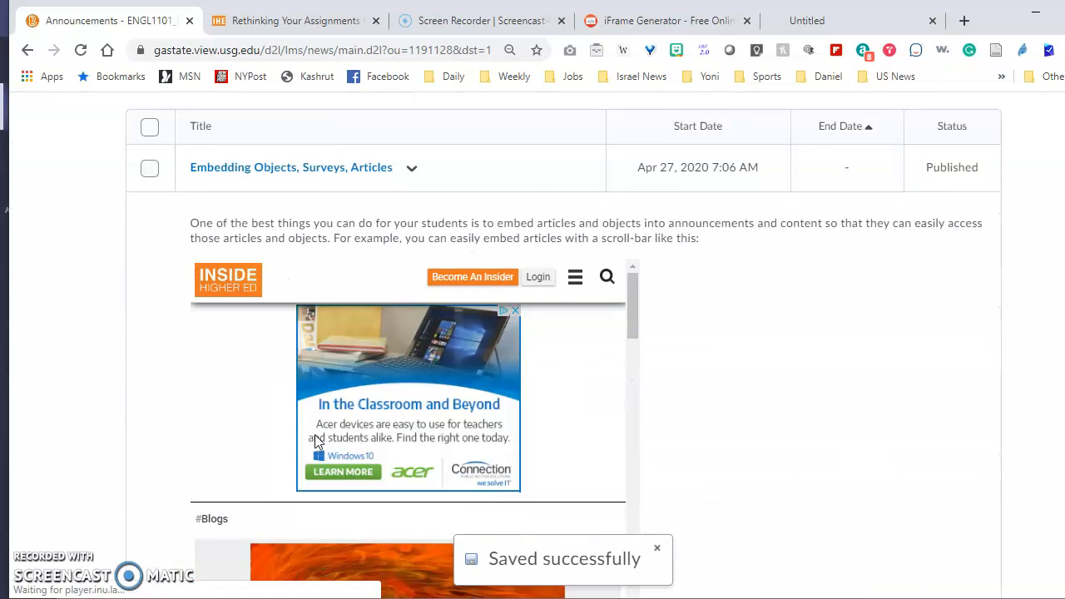
scroll(697, 359, "down", 3)
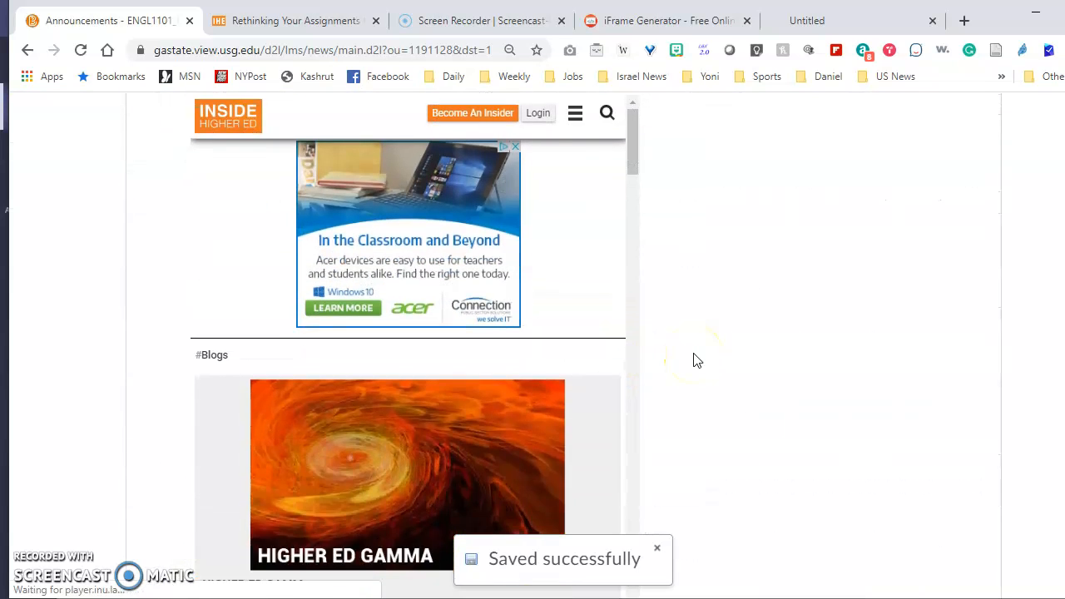
scroll(697, 360, "up", 4)
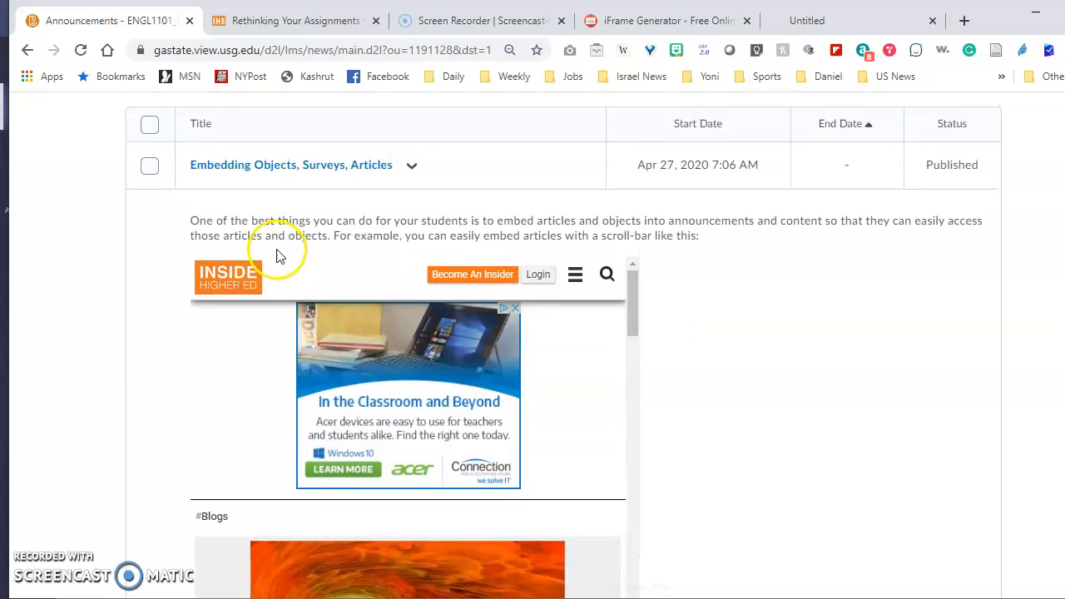
left_click_drag(635, 316, 616, 298)
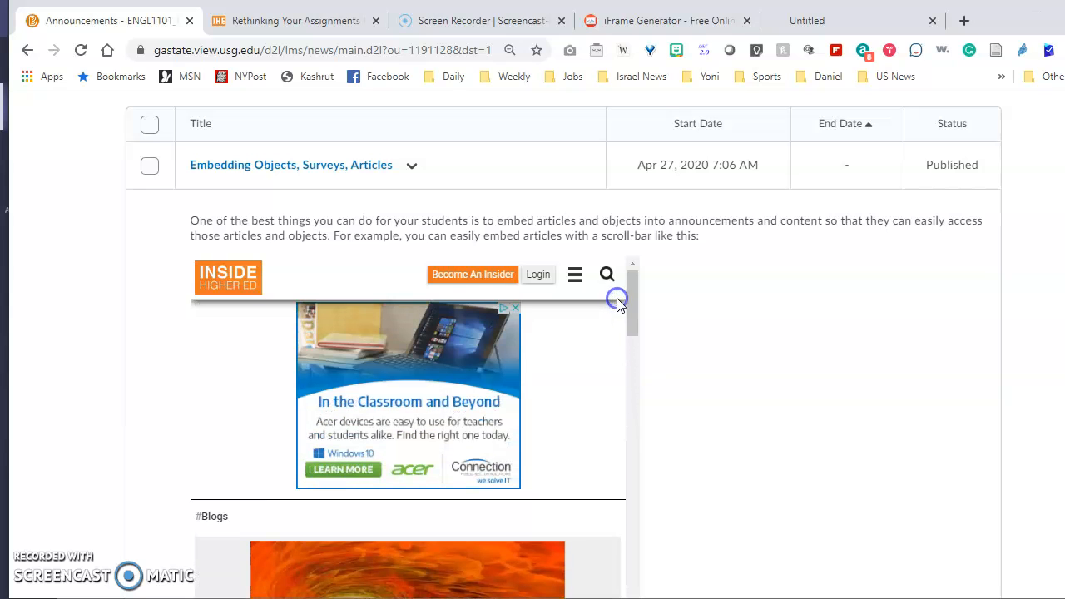
left_click(711, 250)
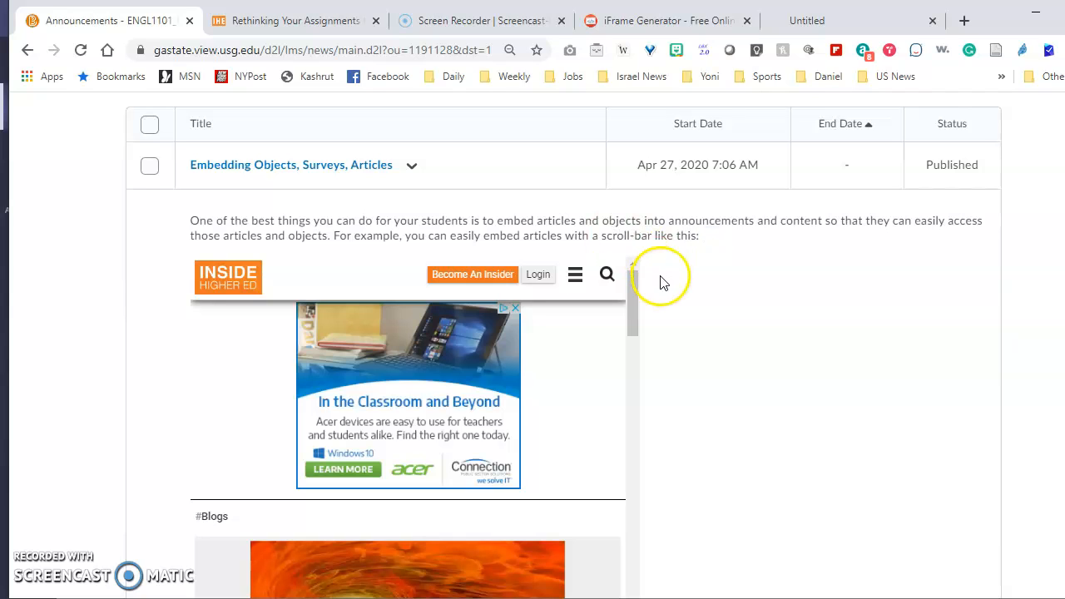
Reopen the announcement for editing, select the embedded article frame and center it
left_click(412, 166)
left_click(416, 215)
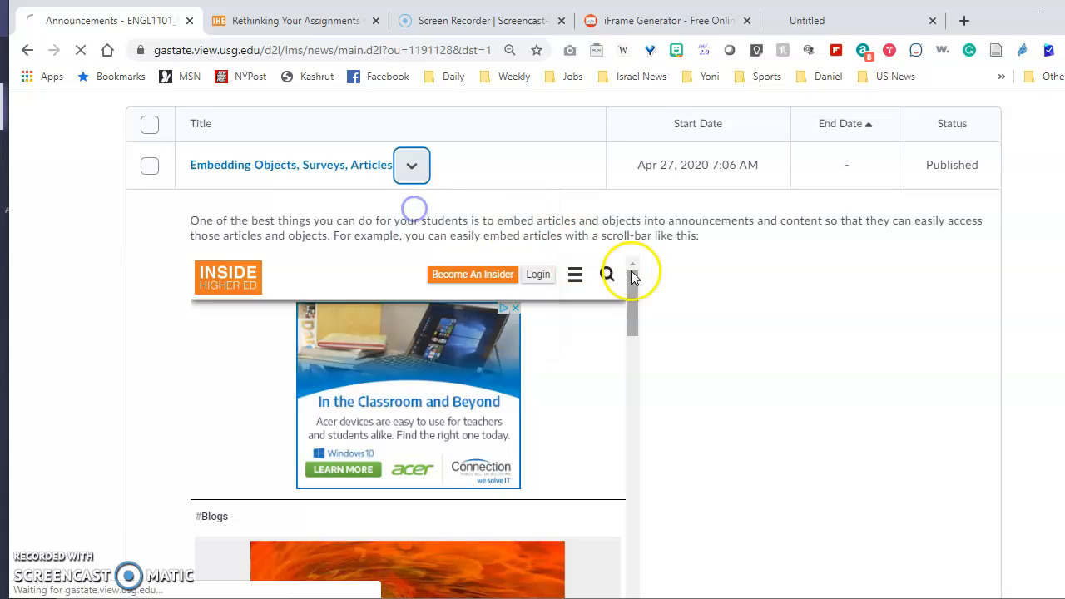
scroll(587, 344, "down", 3)
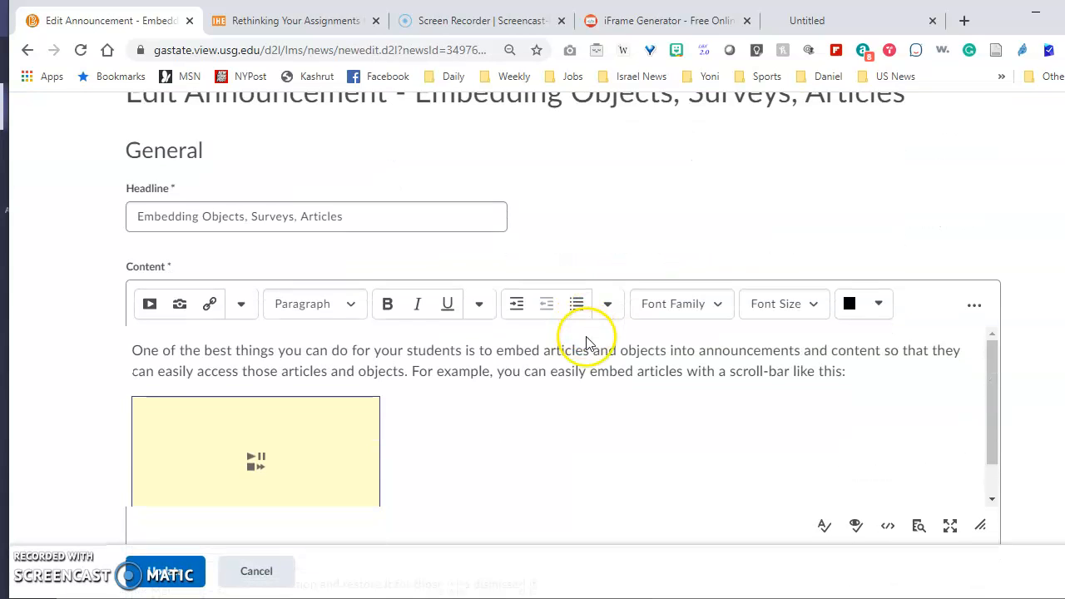
scroll(694, 380, "up", 1)
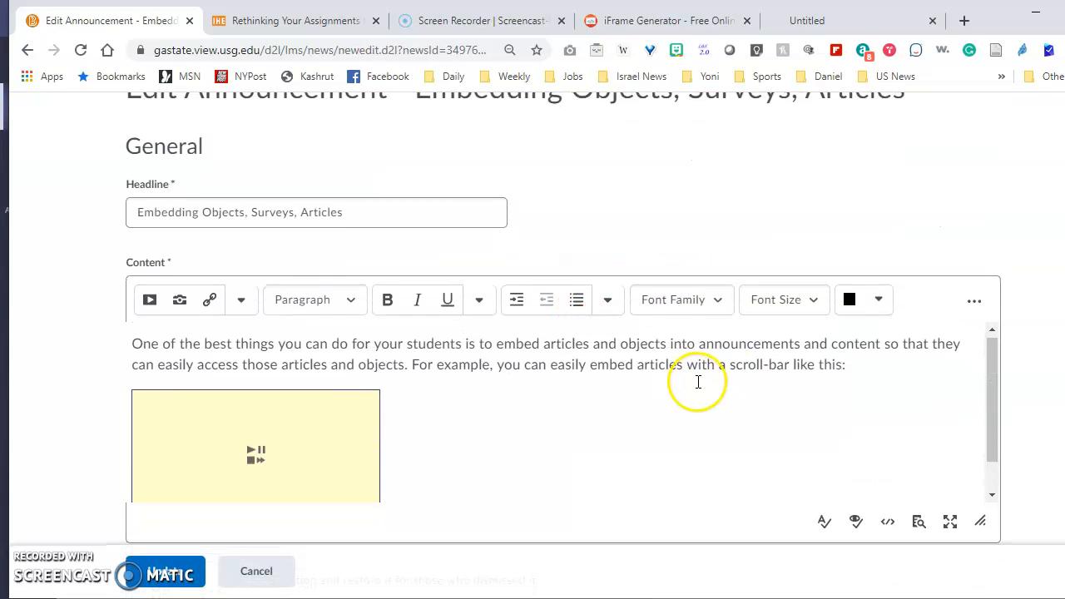
left_click(861, 368)
left_click(857, 423)
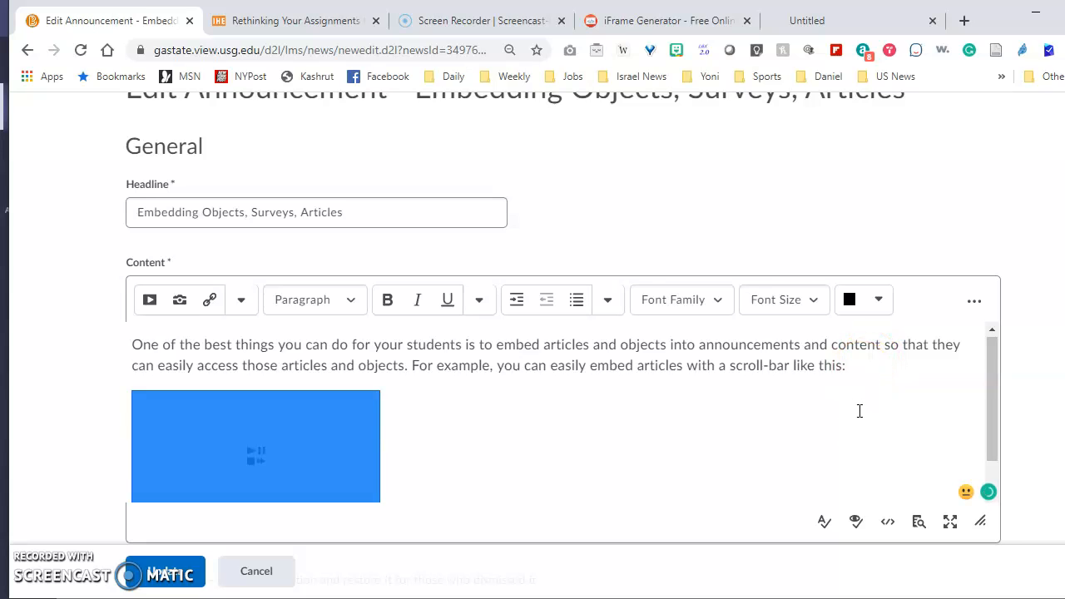
scroll(860, 411, "down", 1)
left_click(608, 300)
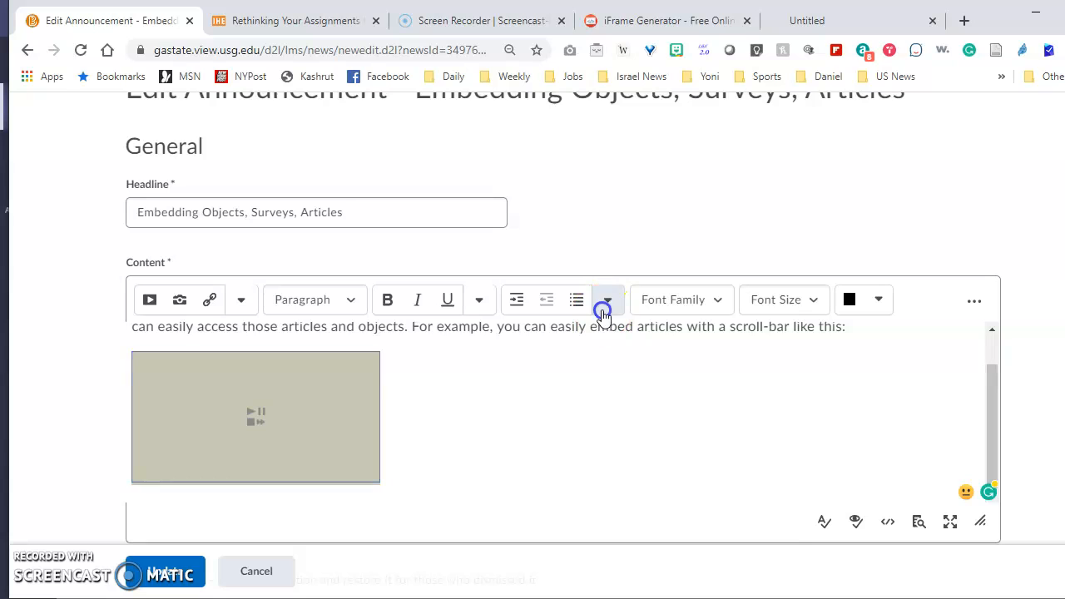
left_click(628, 438)
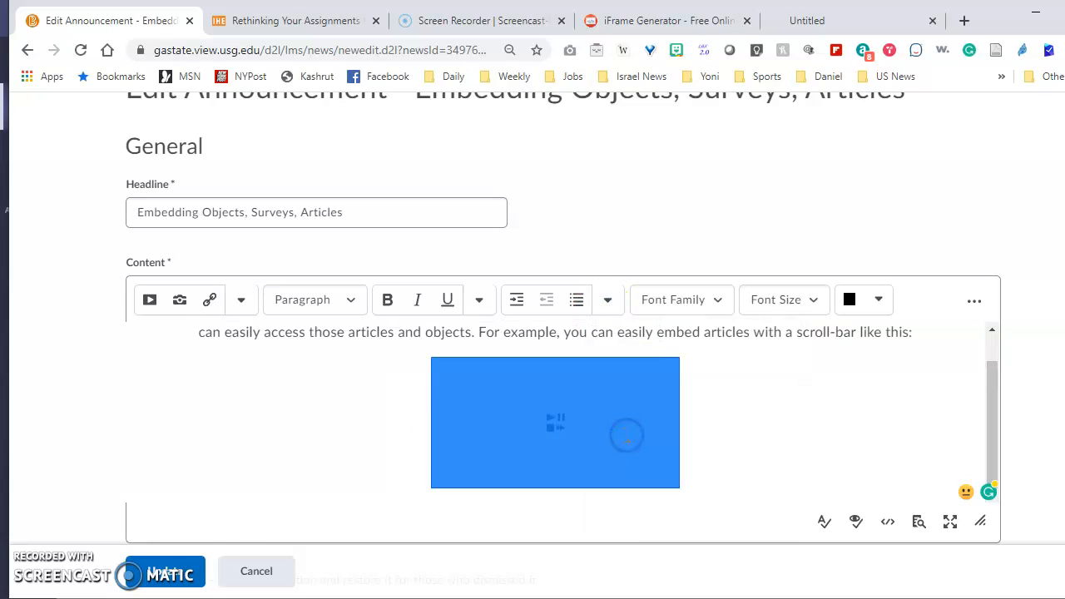
Add a blank line after the intro paragraph and align that paragraph to the left
scroll(378, 416, "up", 2)
left_click(392, 416)
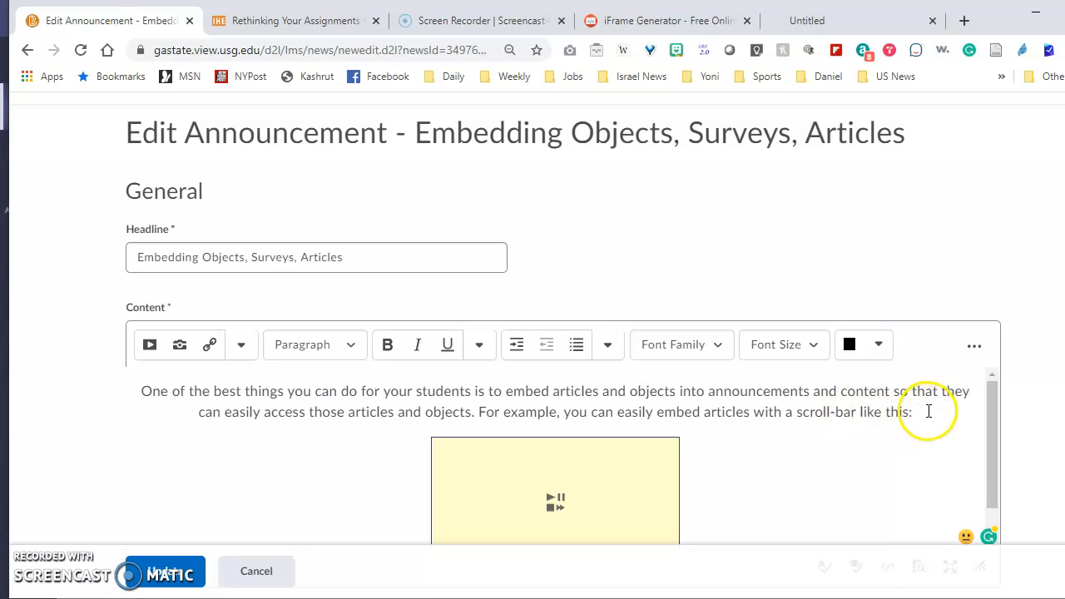
key("Return")
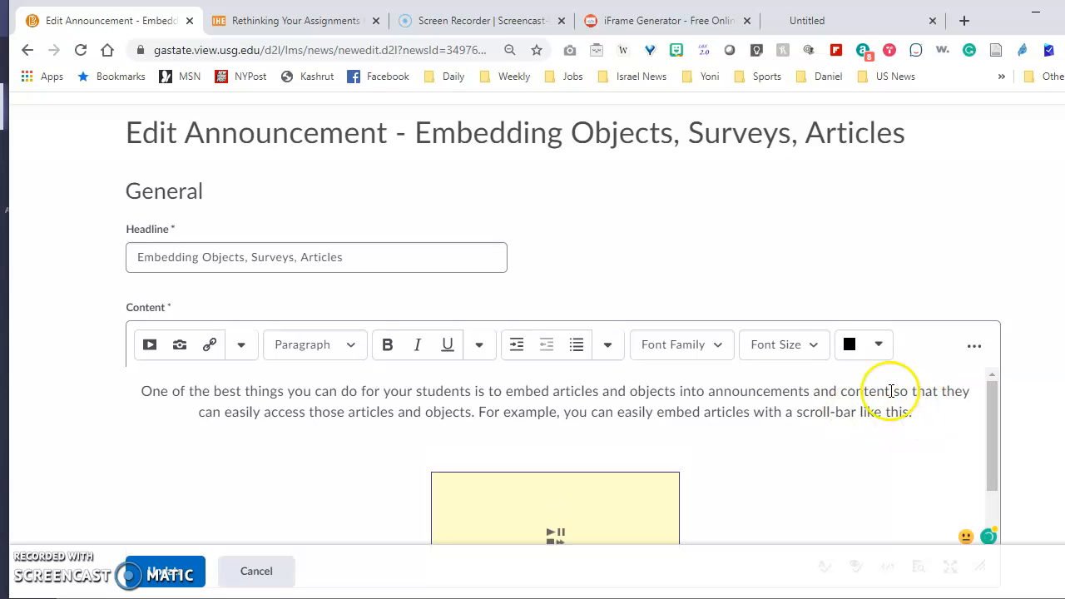
left_click(717, 391)
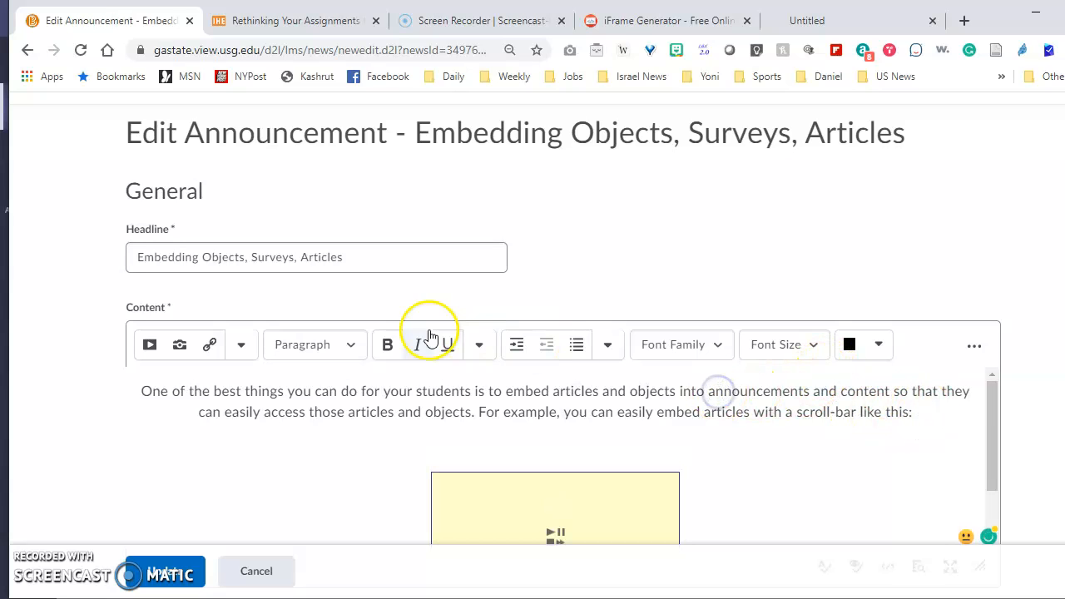
left_click(612, 345)
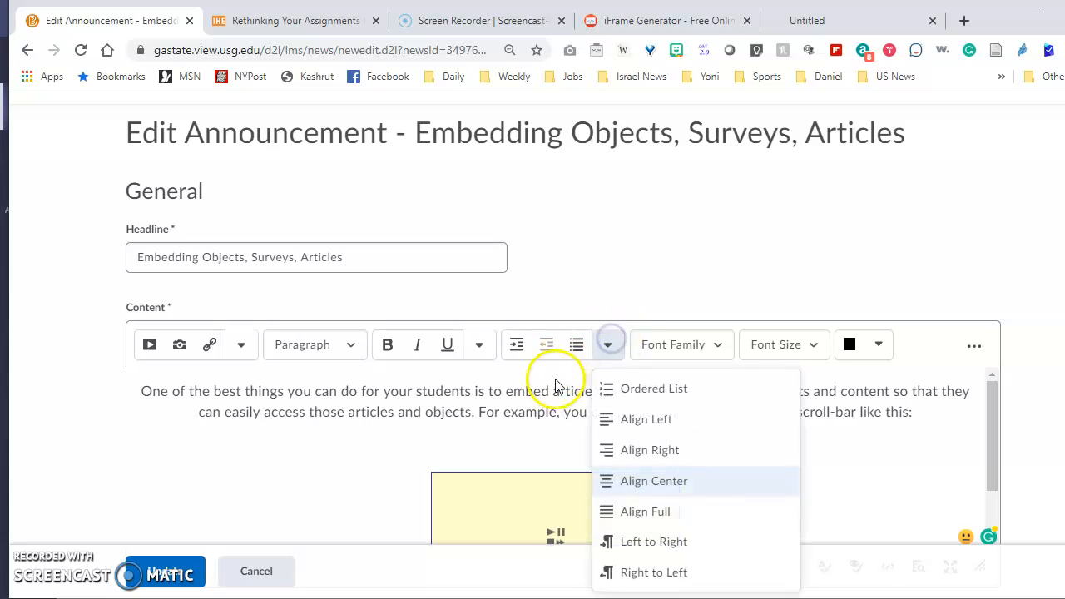
left_click(616, 416)
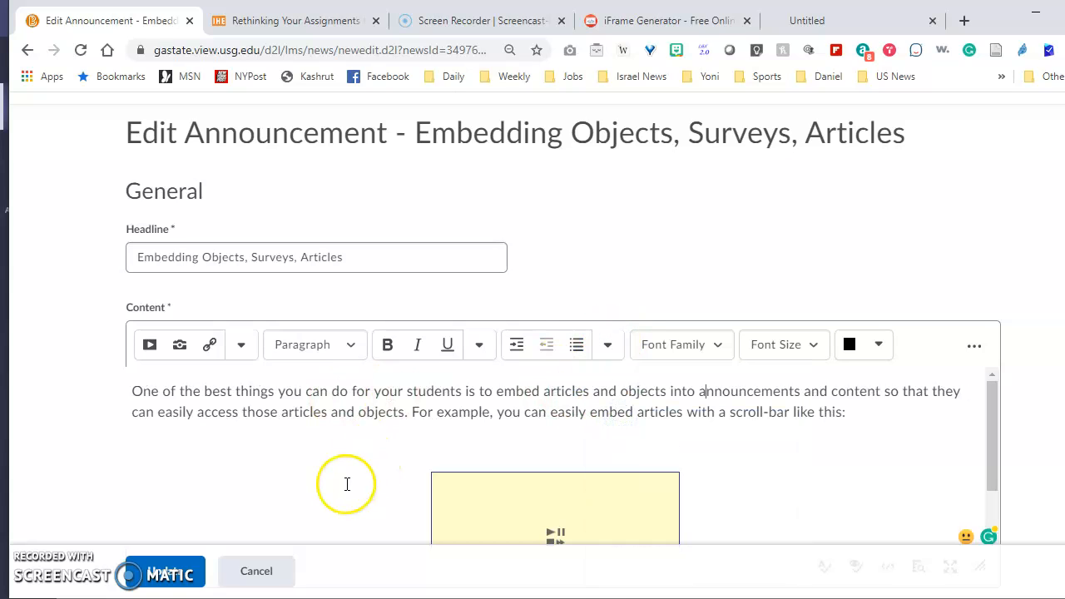
Save the announcement and scroll through the published article frame to check it
left_click(177, 575)
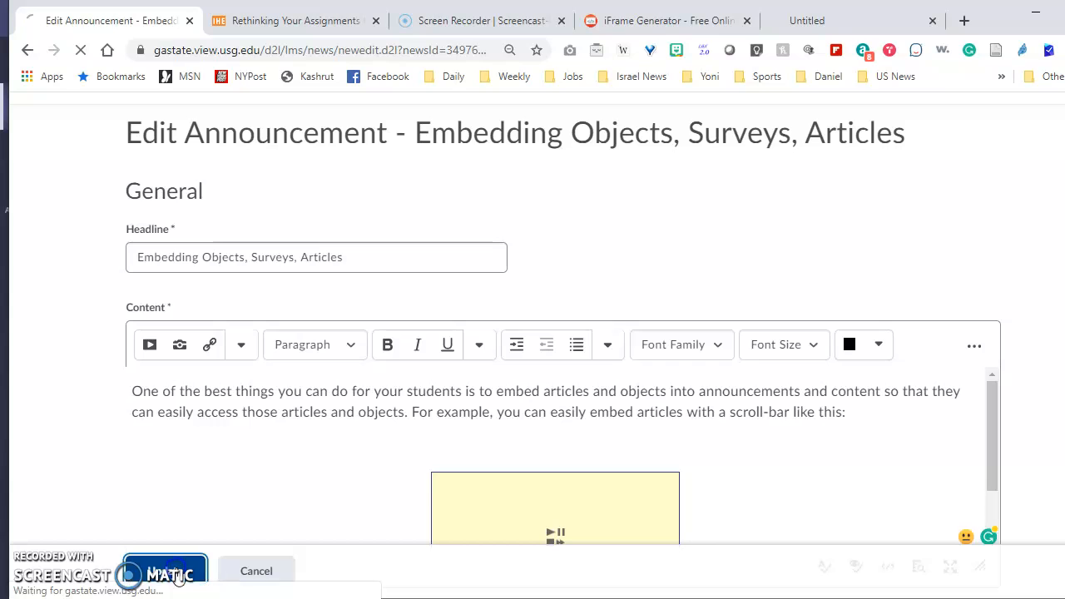
scroll(478, 473, "down", 4)
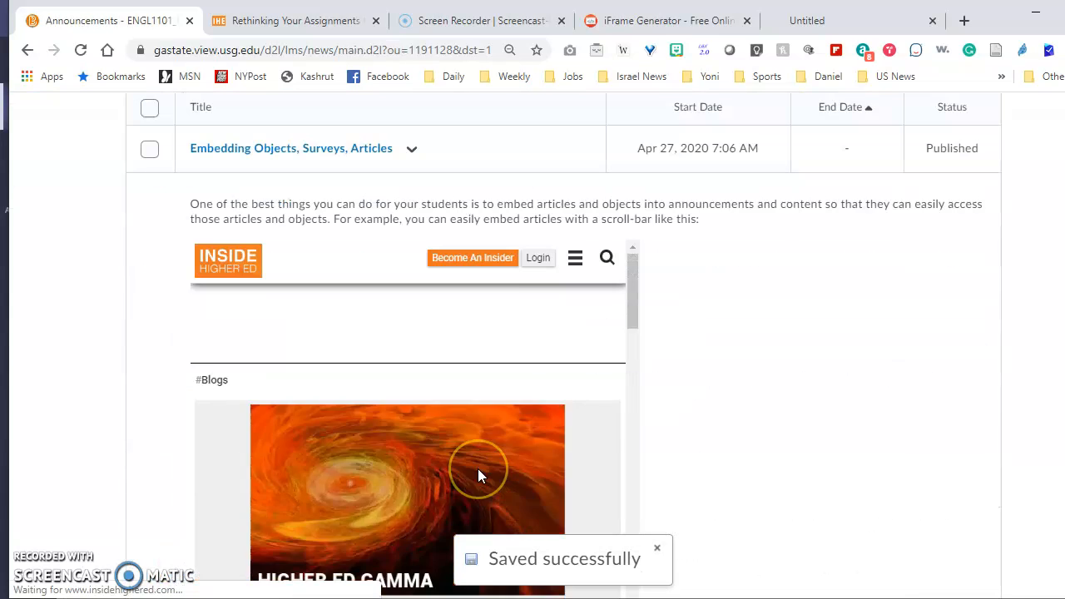
scroll(478, 471, "down", 1)
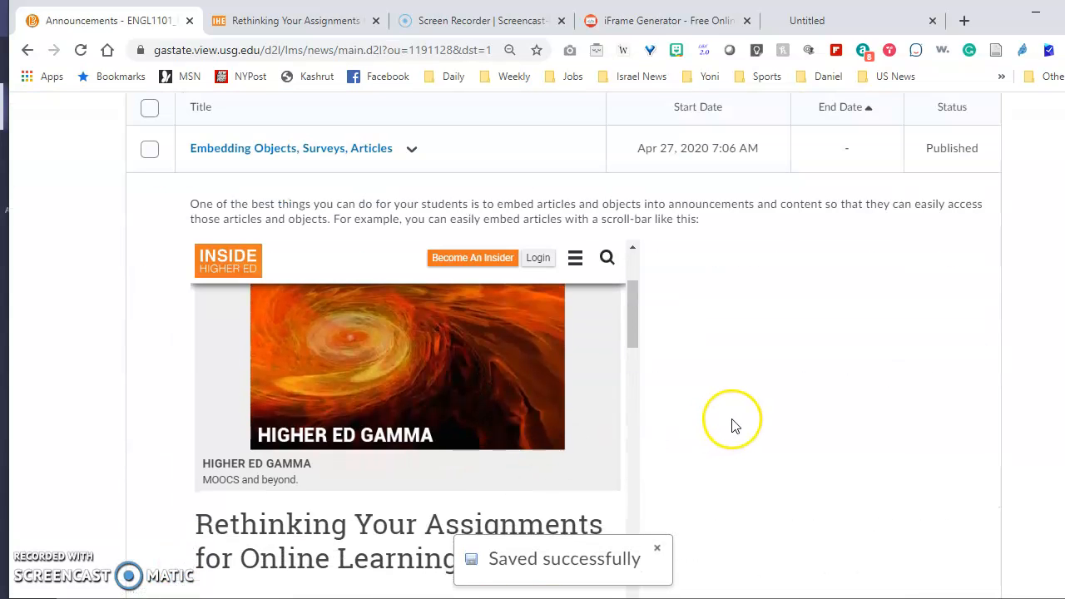
scroll(733, 419, "down", 2)
scroll(732, 426, "down", 5)
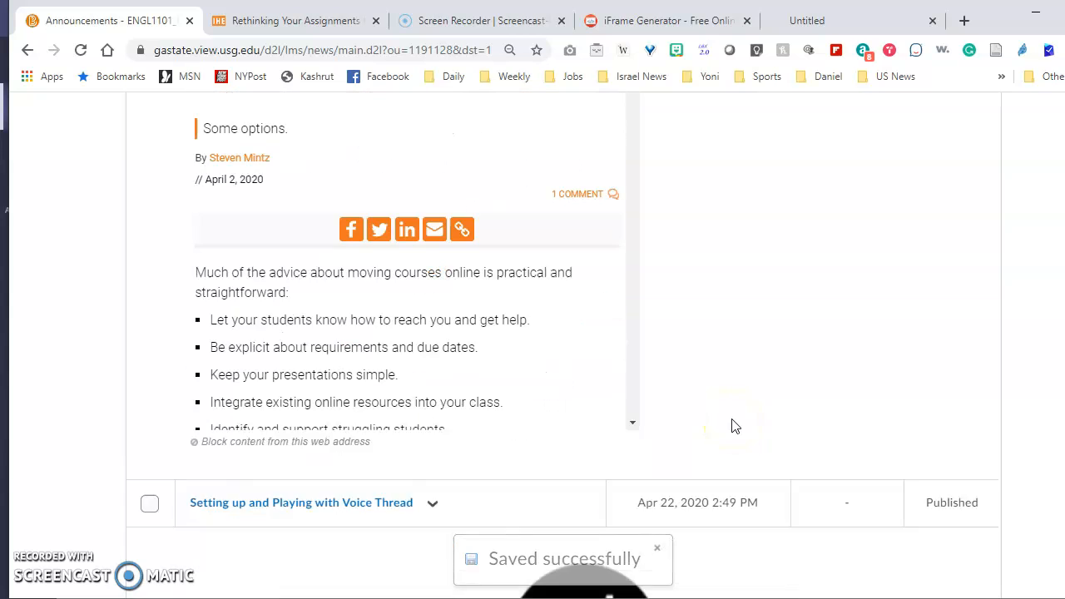
scroll(732, 424, "up", 7)
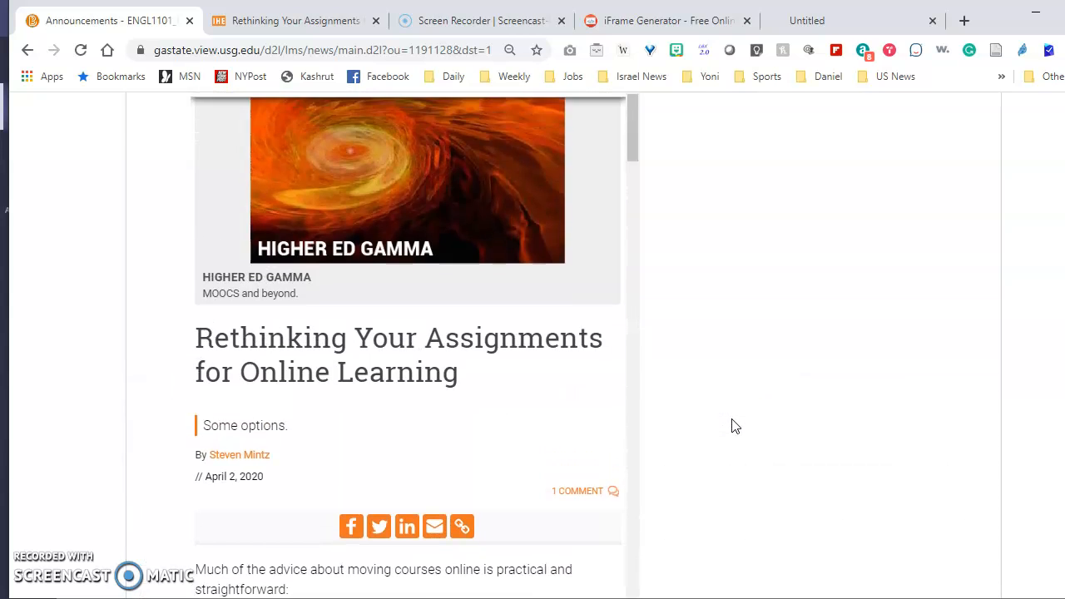
left_click(732, 358)
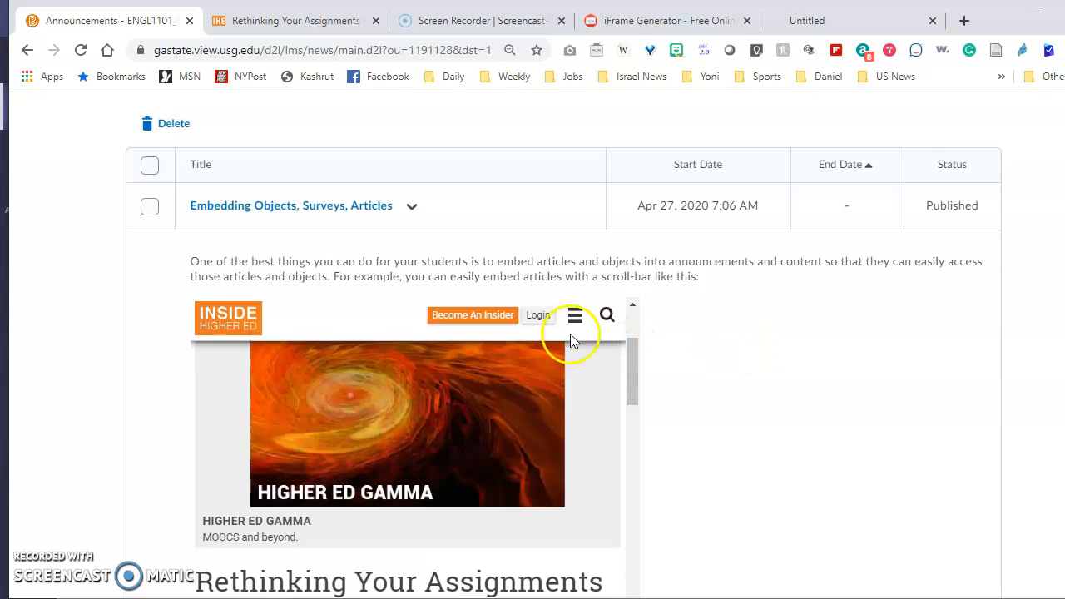